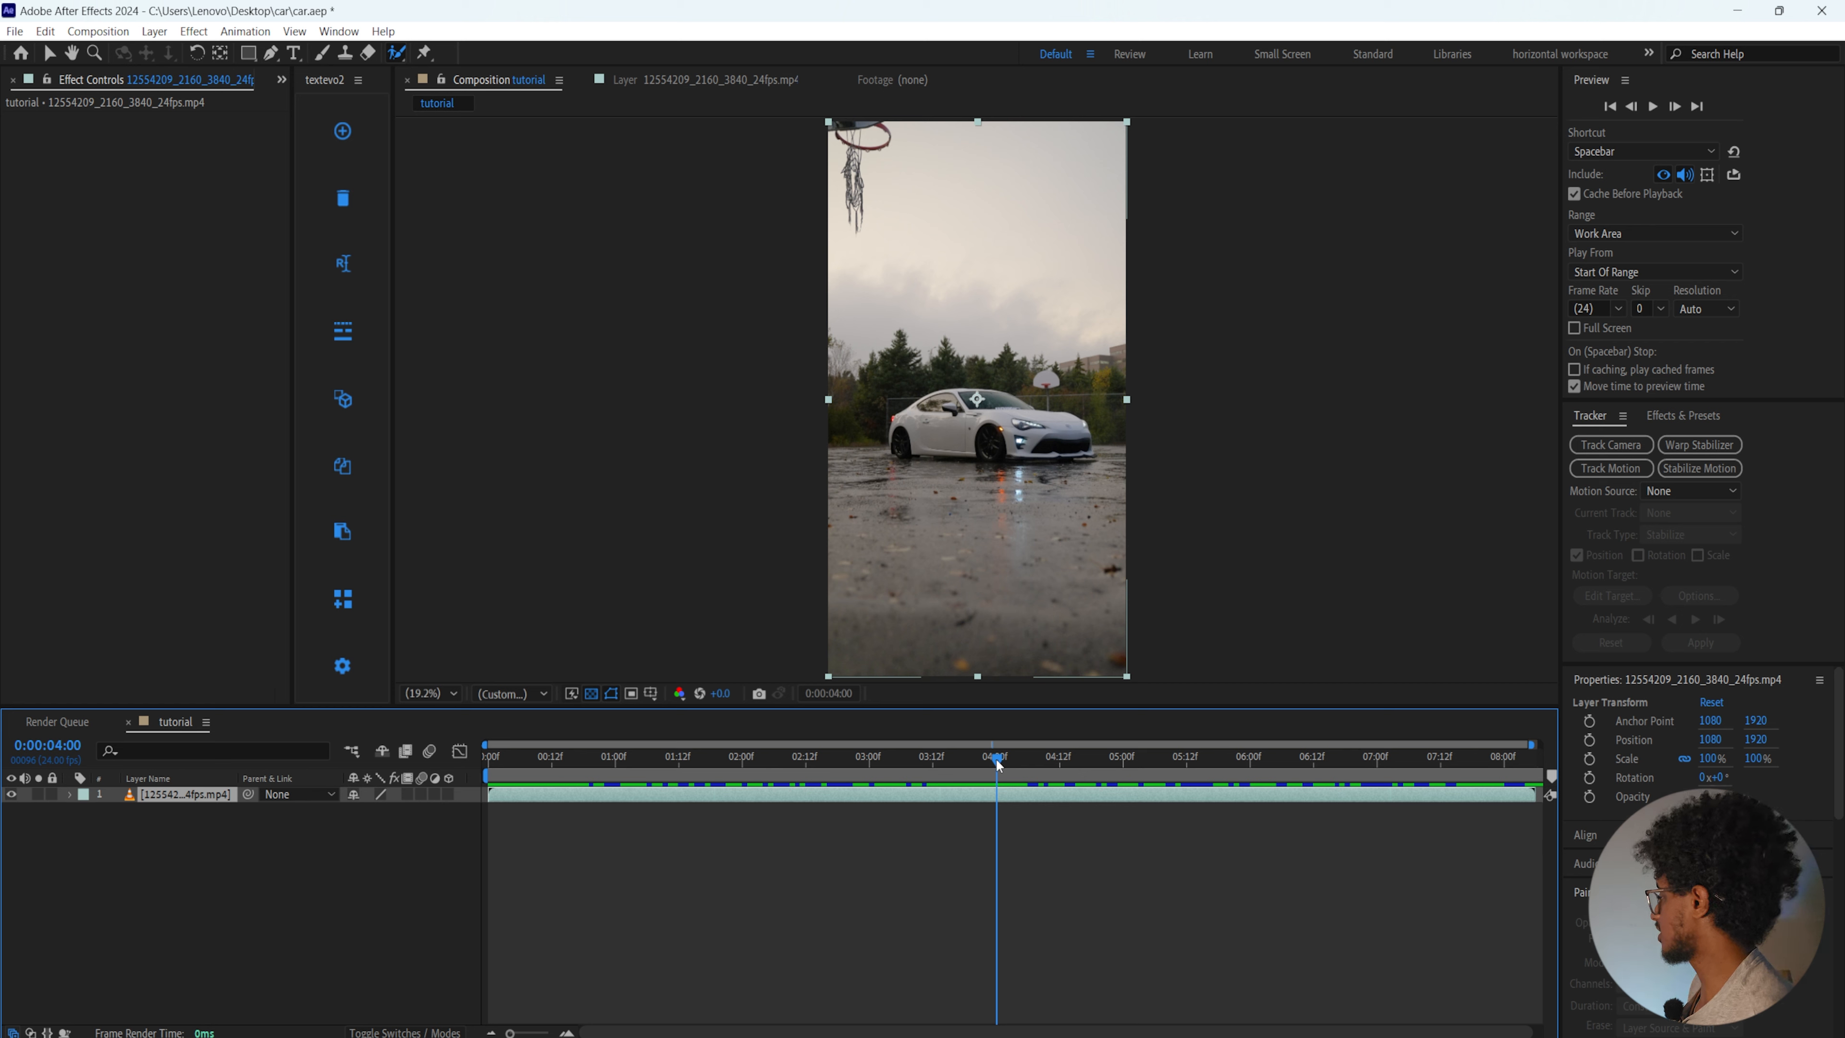
Duplicate the car footage layer, split the copy at 0:00:04:00, and delete its earlier segment
{"action": "mouse_move", "coordinate": [998, 771]}
{"action": "left_mouse_down"}
{"action": "mouse_move", "coordinate": [966, 765]}
{"action": "mouse_move", "coordinate": [1005, 773]}
{"action": "mouse_move", "coordinate": [996, 760]}
{"action": "left_mouse_up"}
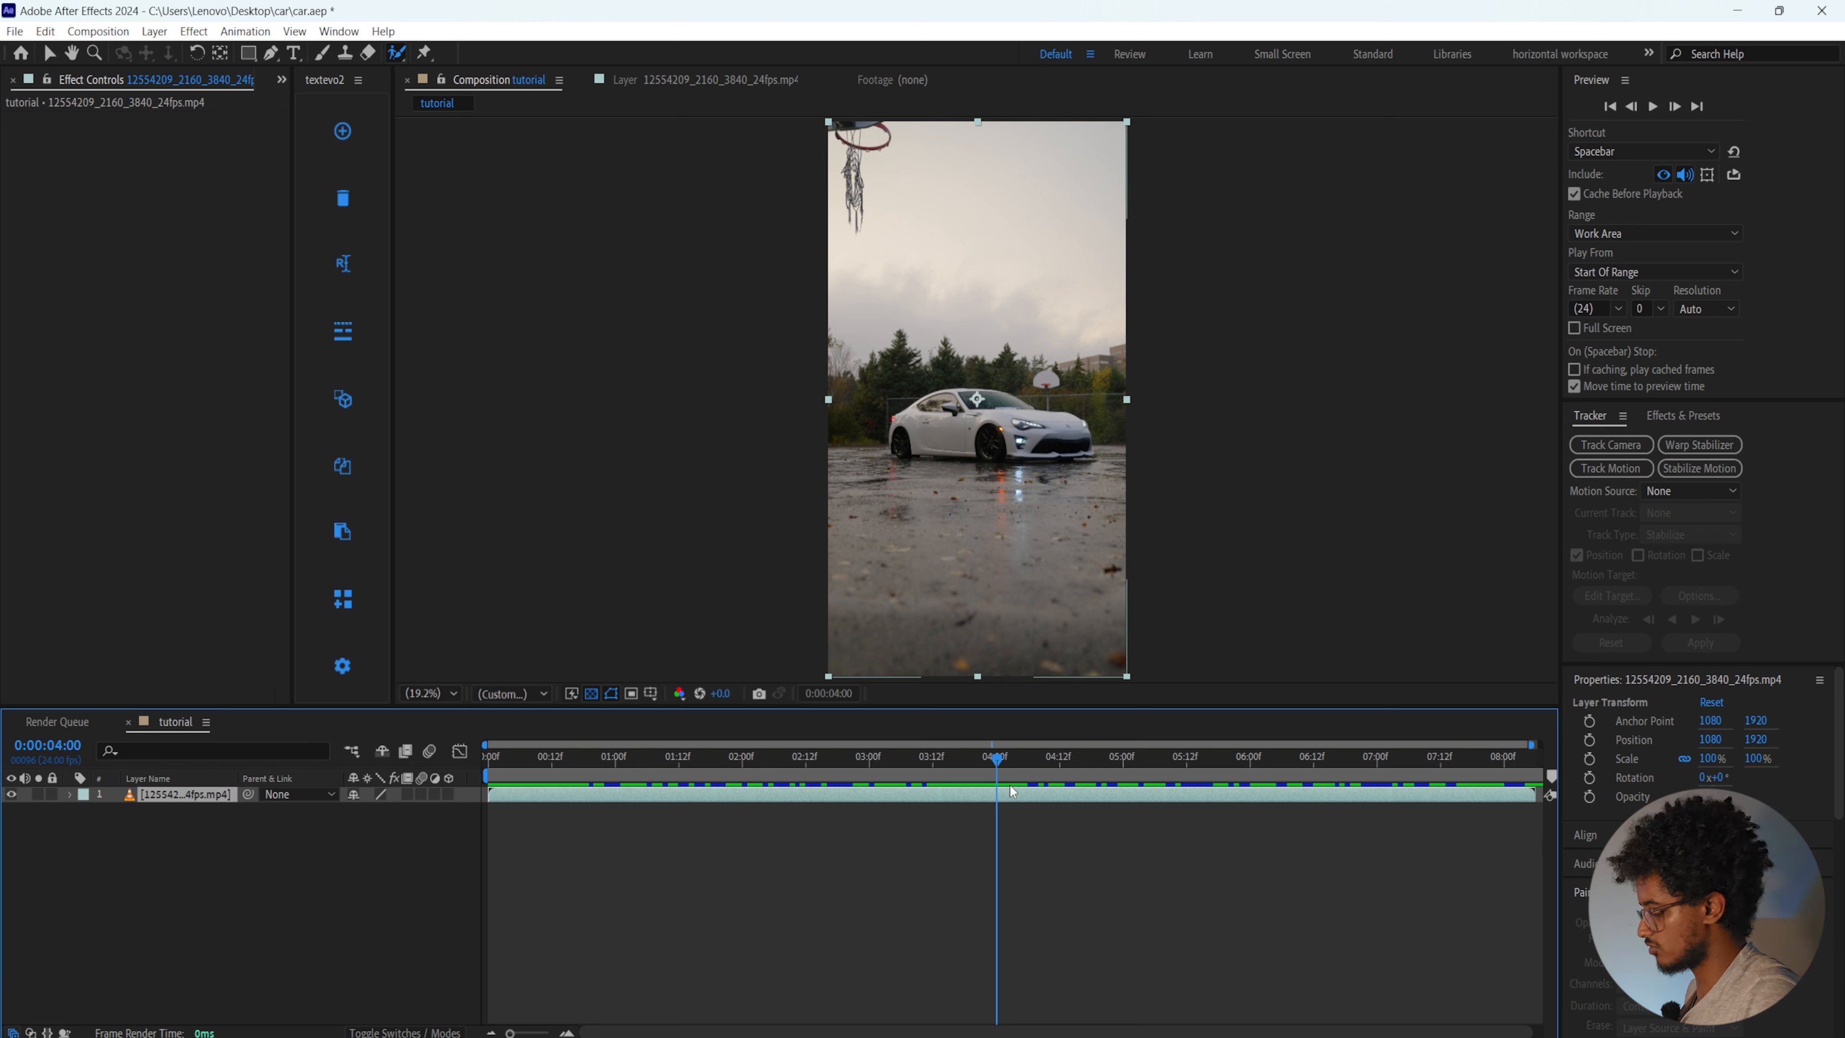
{"action": "key", "text": "ctrl+d"}
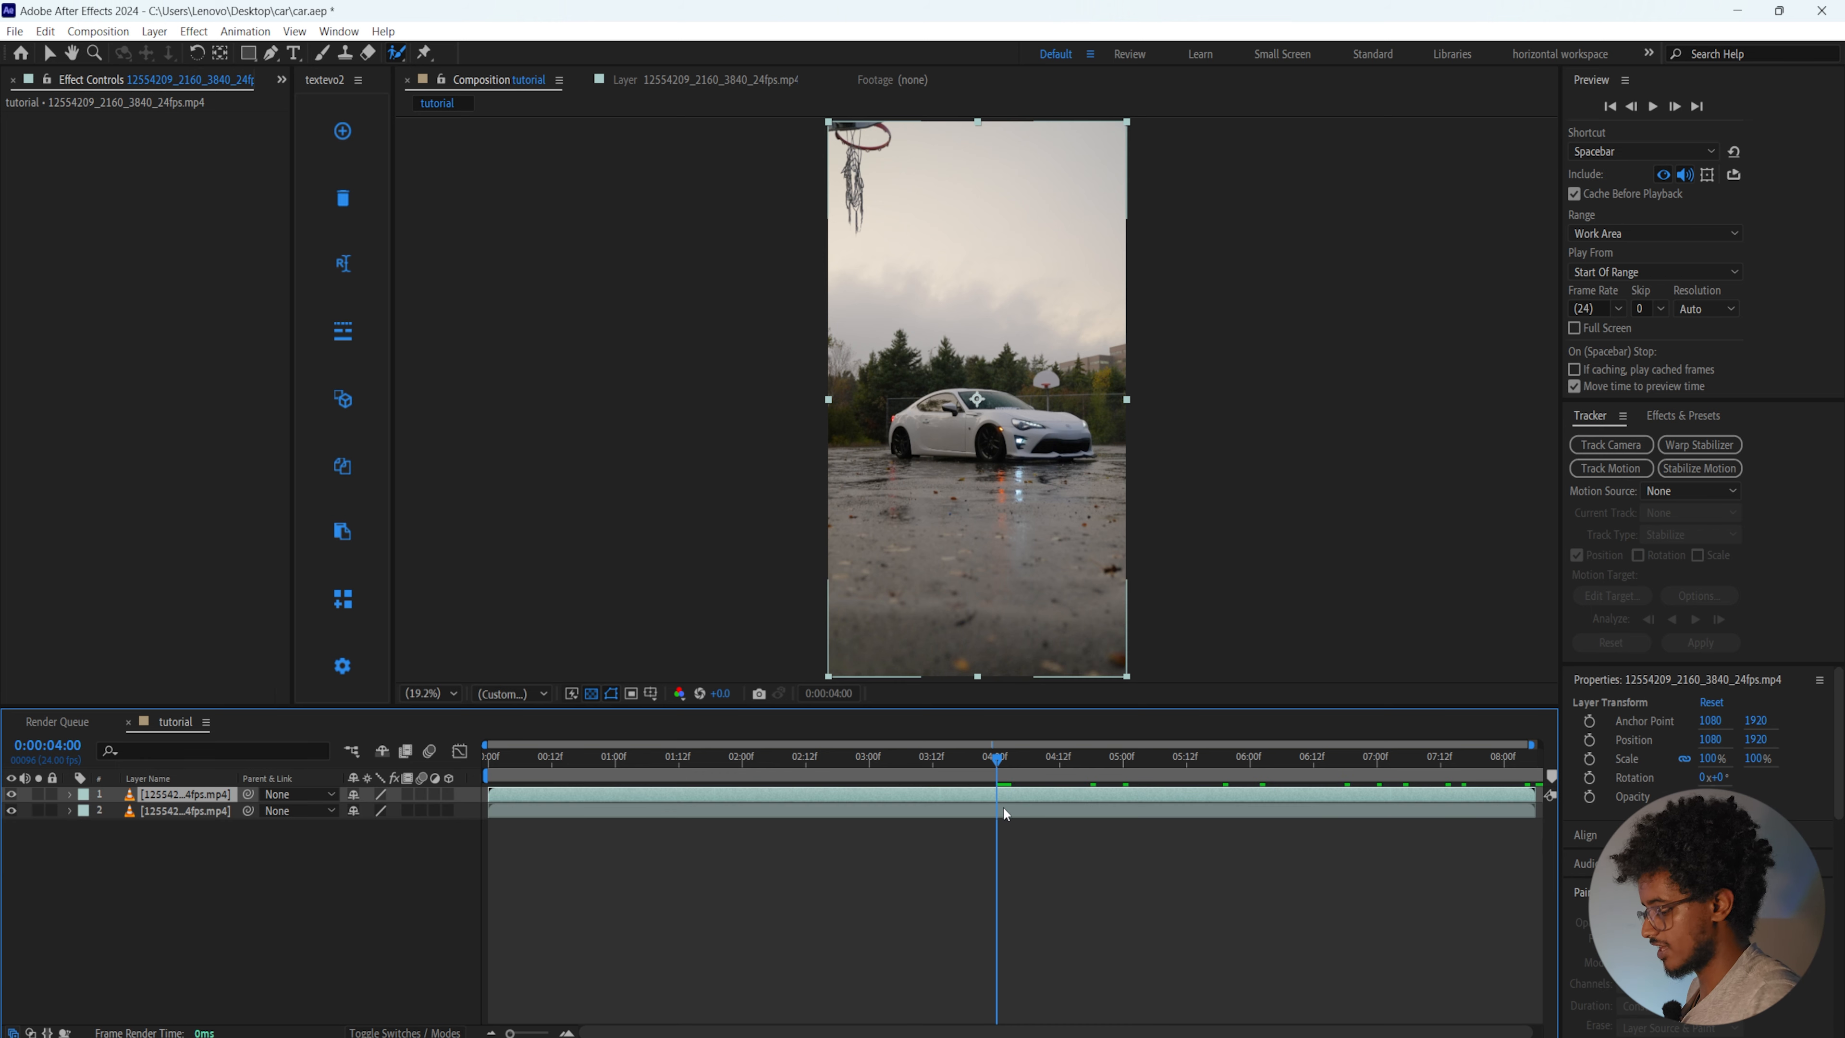
{"action": "key", "text": "ctrl+shift+d"}
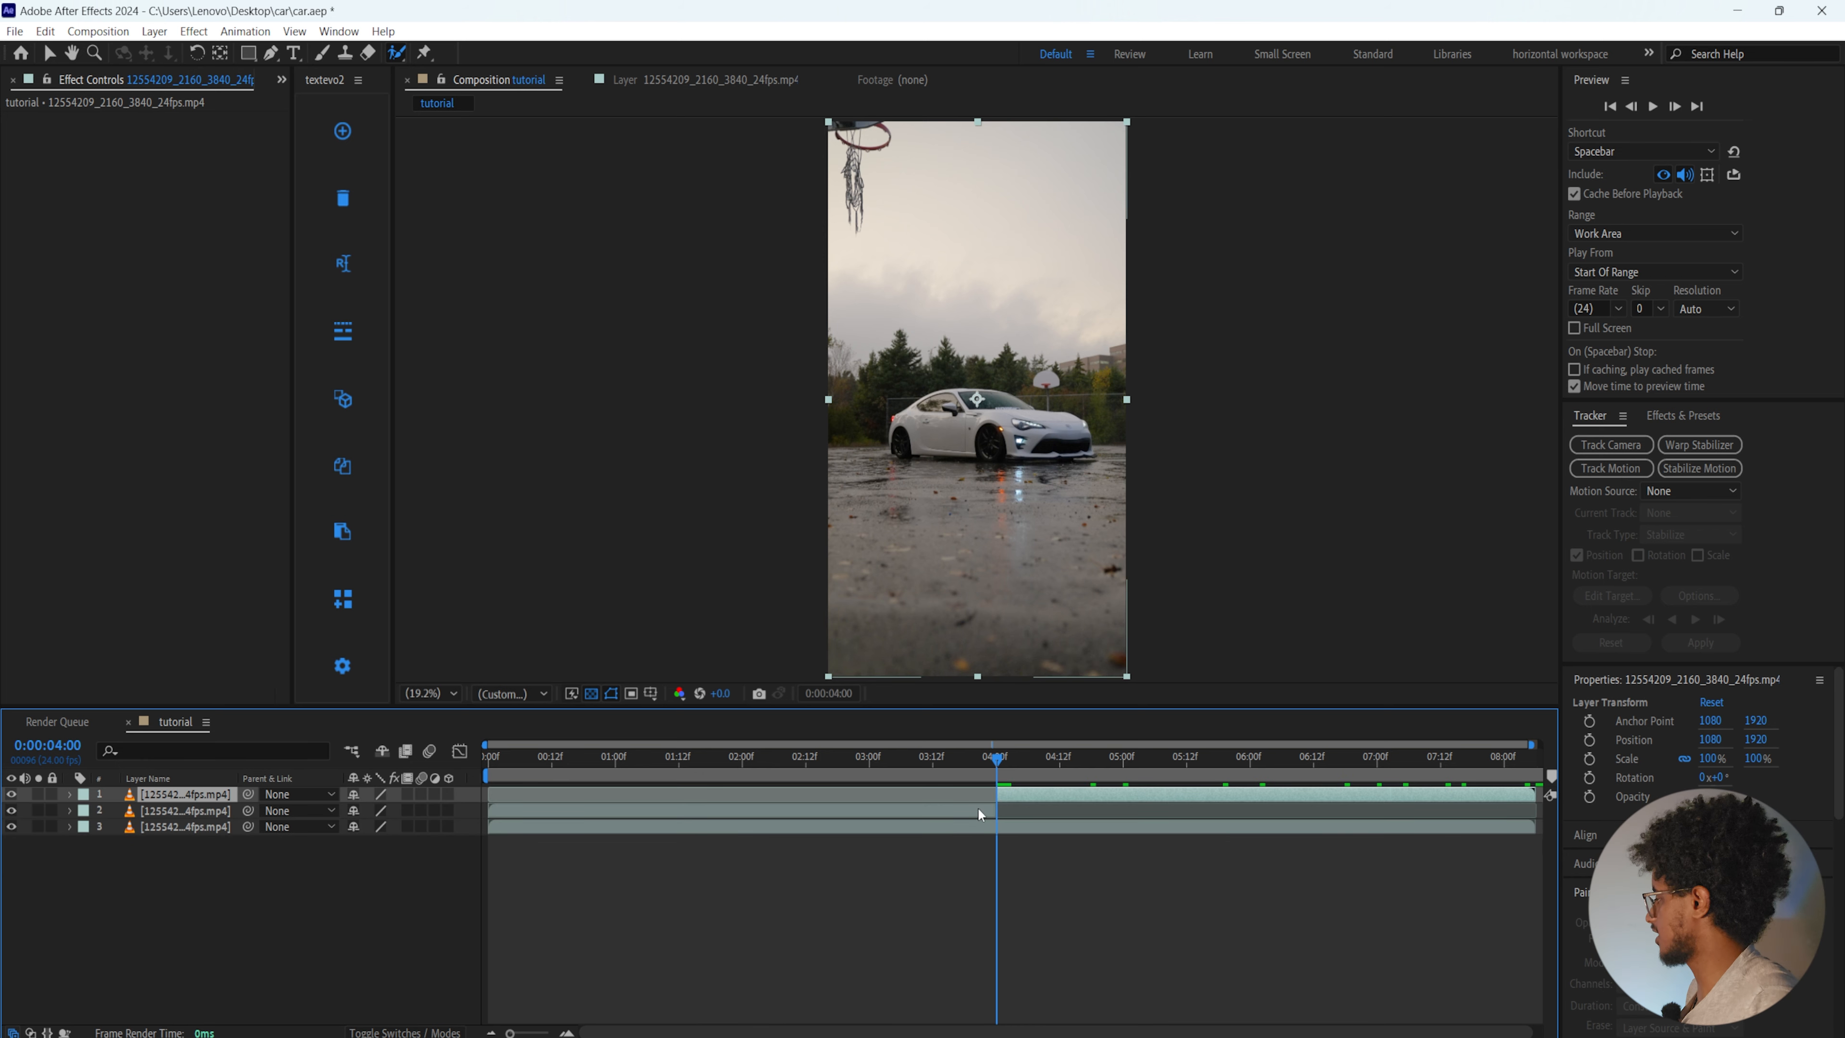
{"action": "left_click", "coordinate": [953, 809]}
{"action": "key", "text": "Delete"}
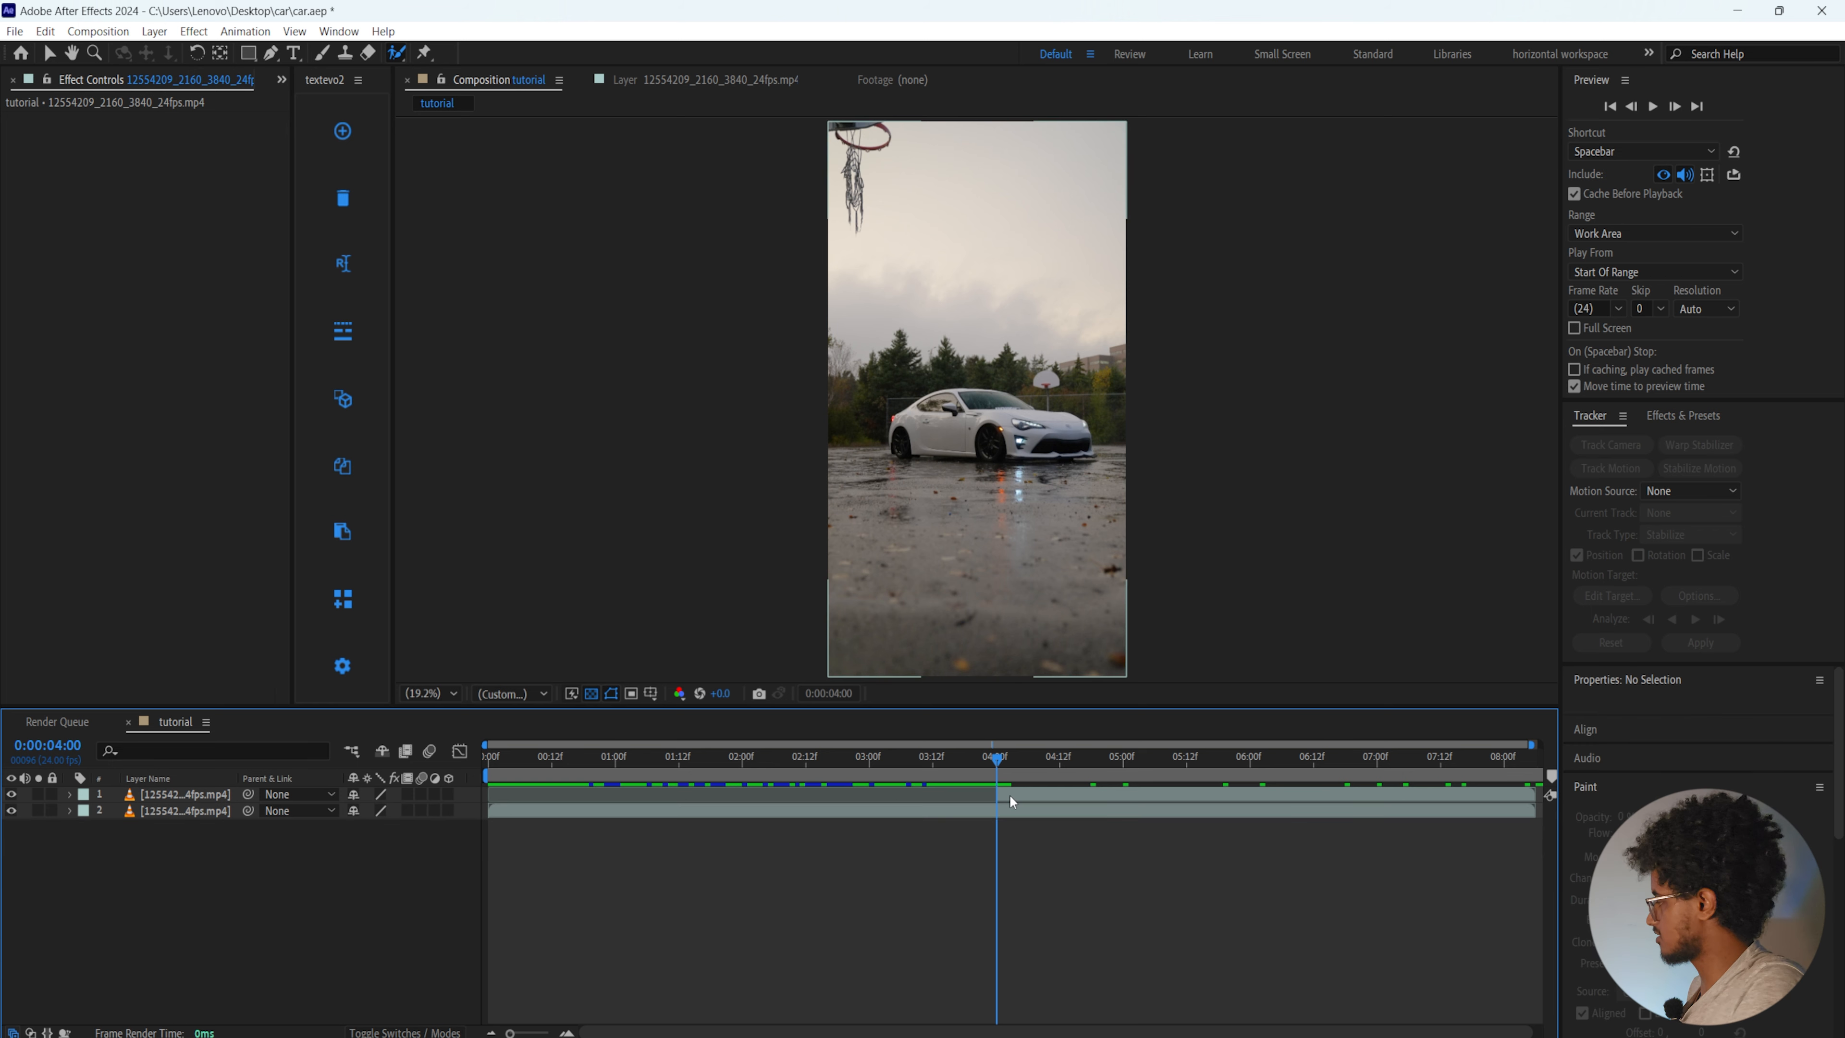
Select the whole car, including its windshield, with the Roto Brush on the trimmed copy at 0:00:04:03
{"action": "left_click", "coordinate": [1015, 795]}
{"action": "left_click_drag", "start_coordinate": [997, 760], "coordinate": [1013, 760]}
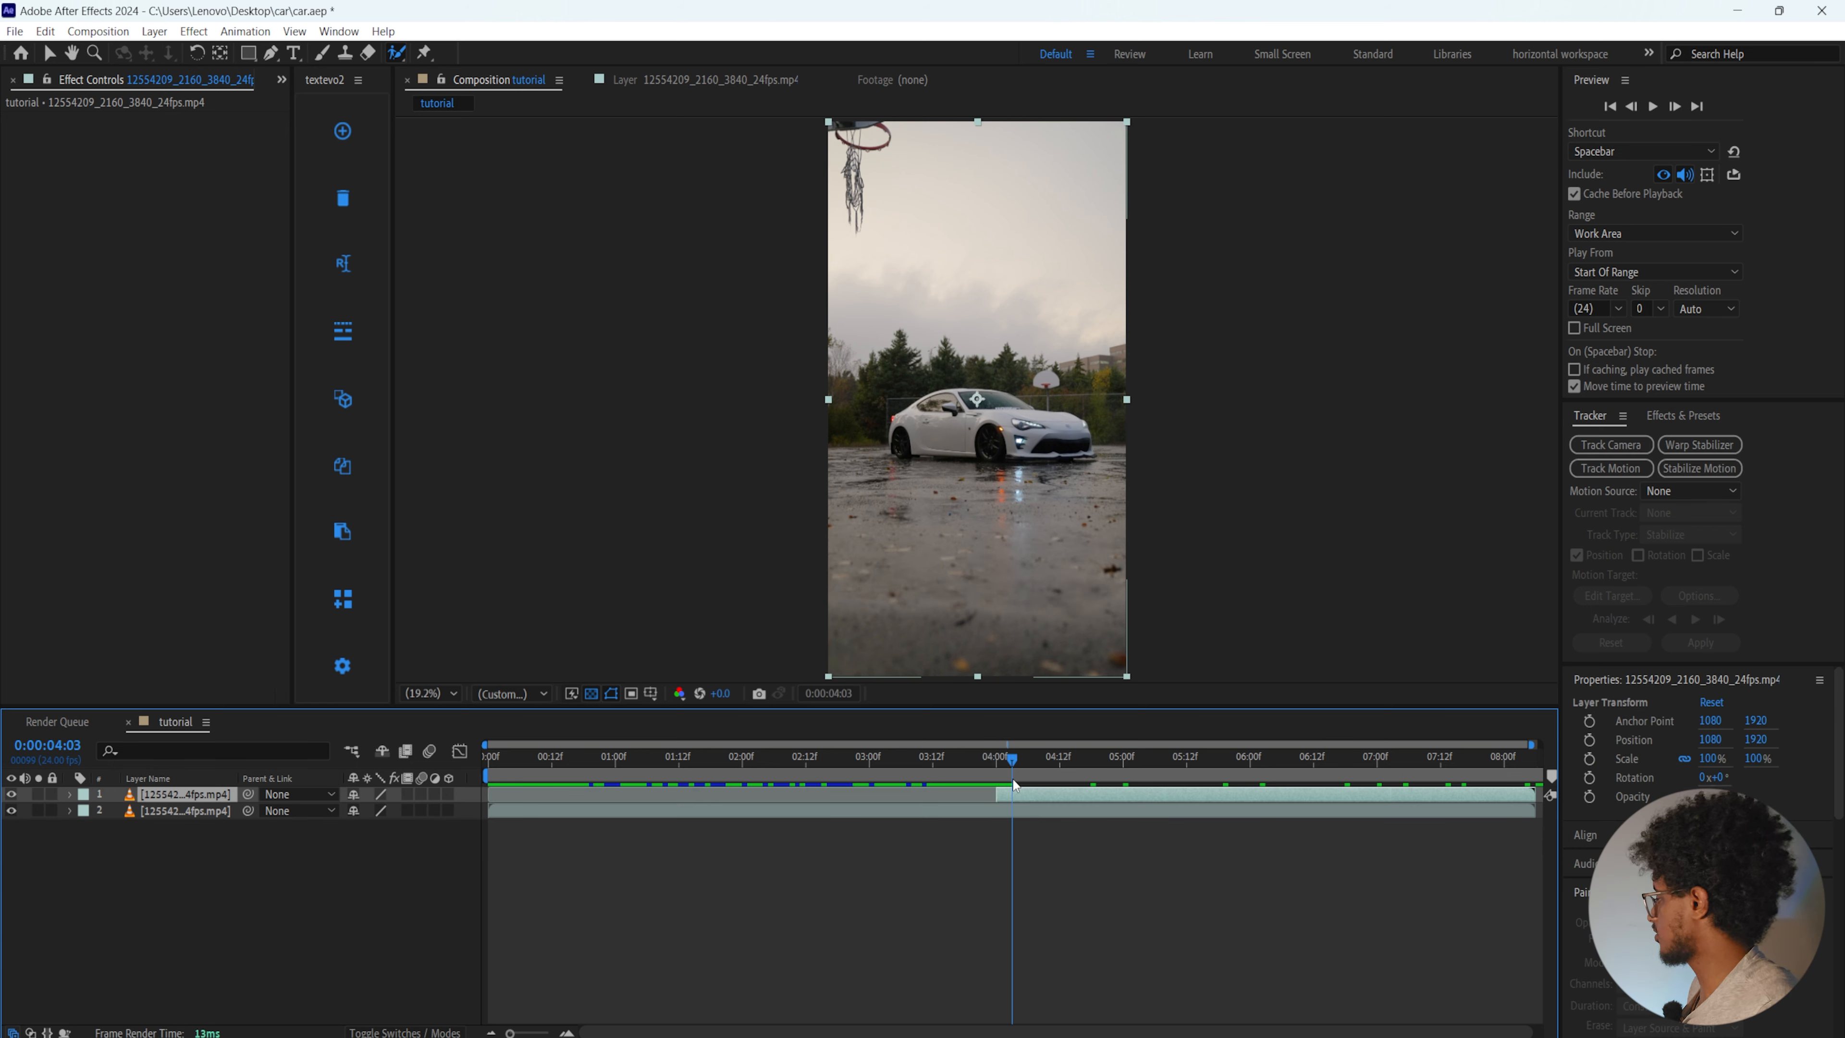
{"action": "double_click", "coordinate": [1008, 798]}
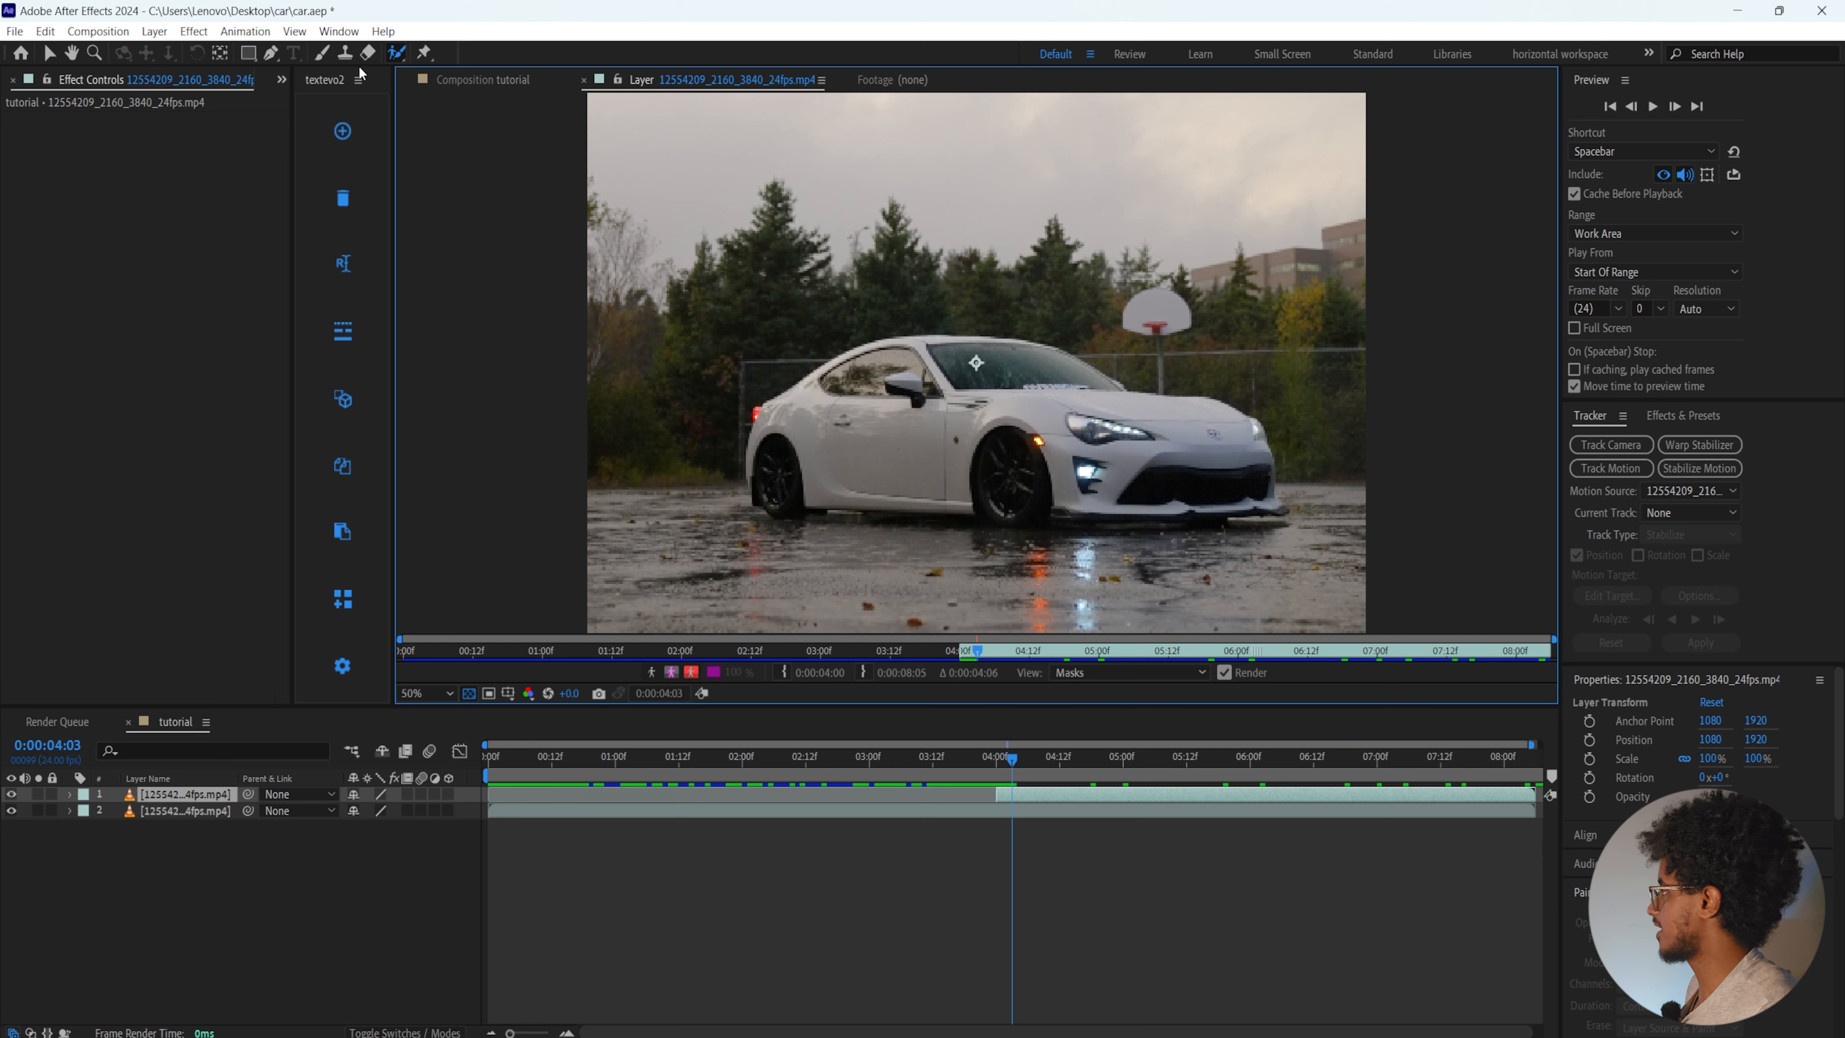
{"action": "left_click", "coordinate": [469, 77]}
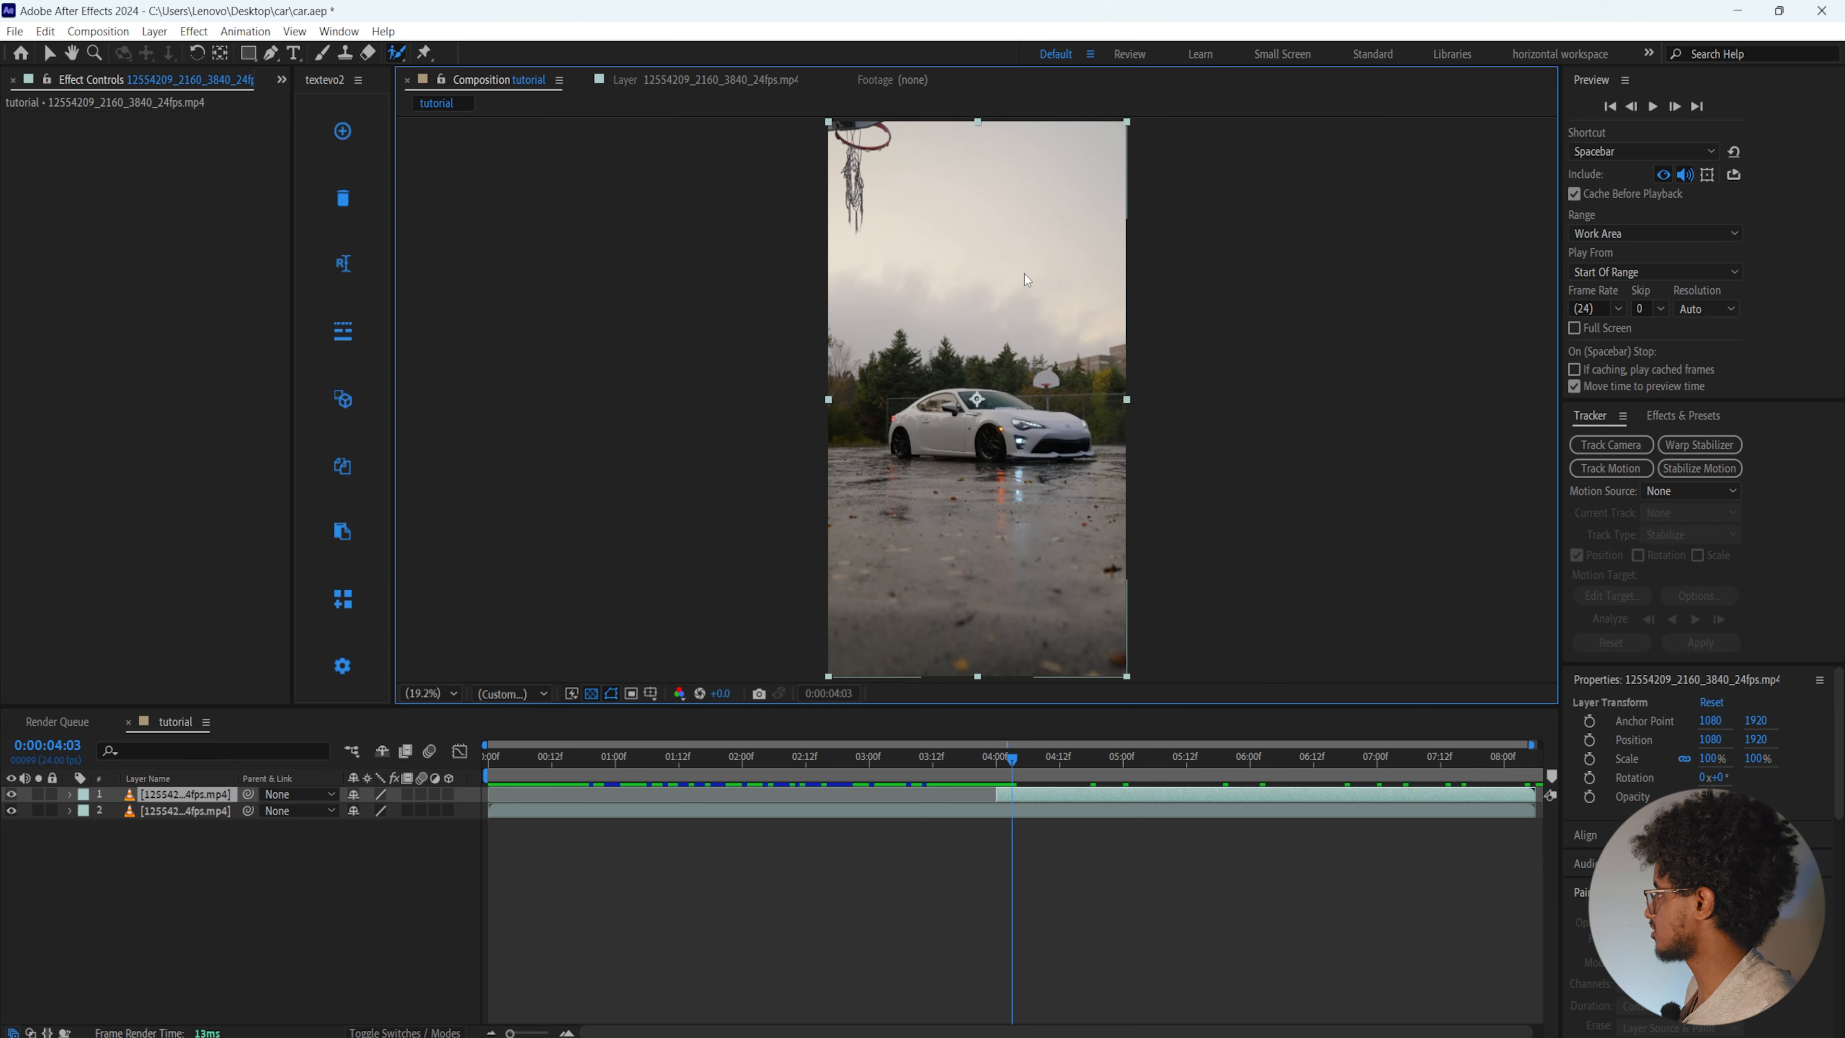
{"action": "double_click", "coordinate": [939, 399]}
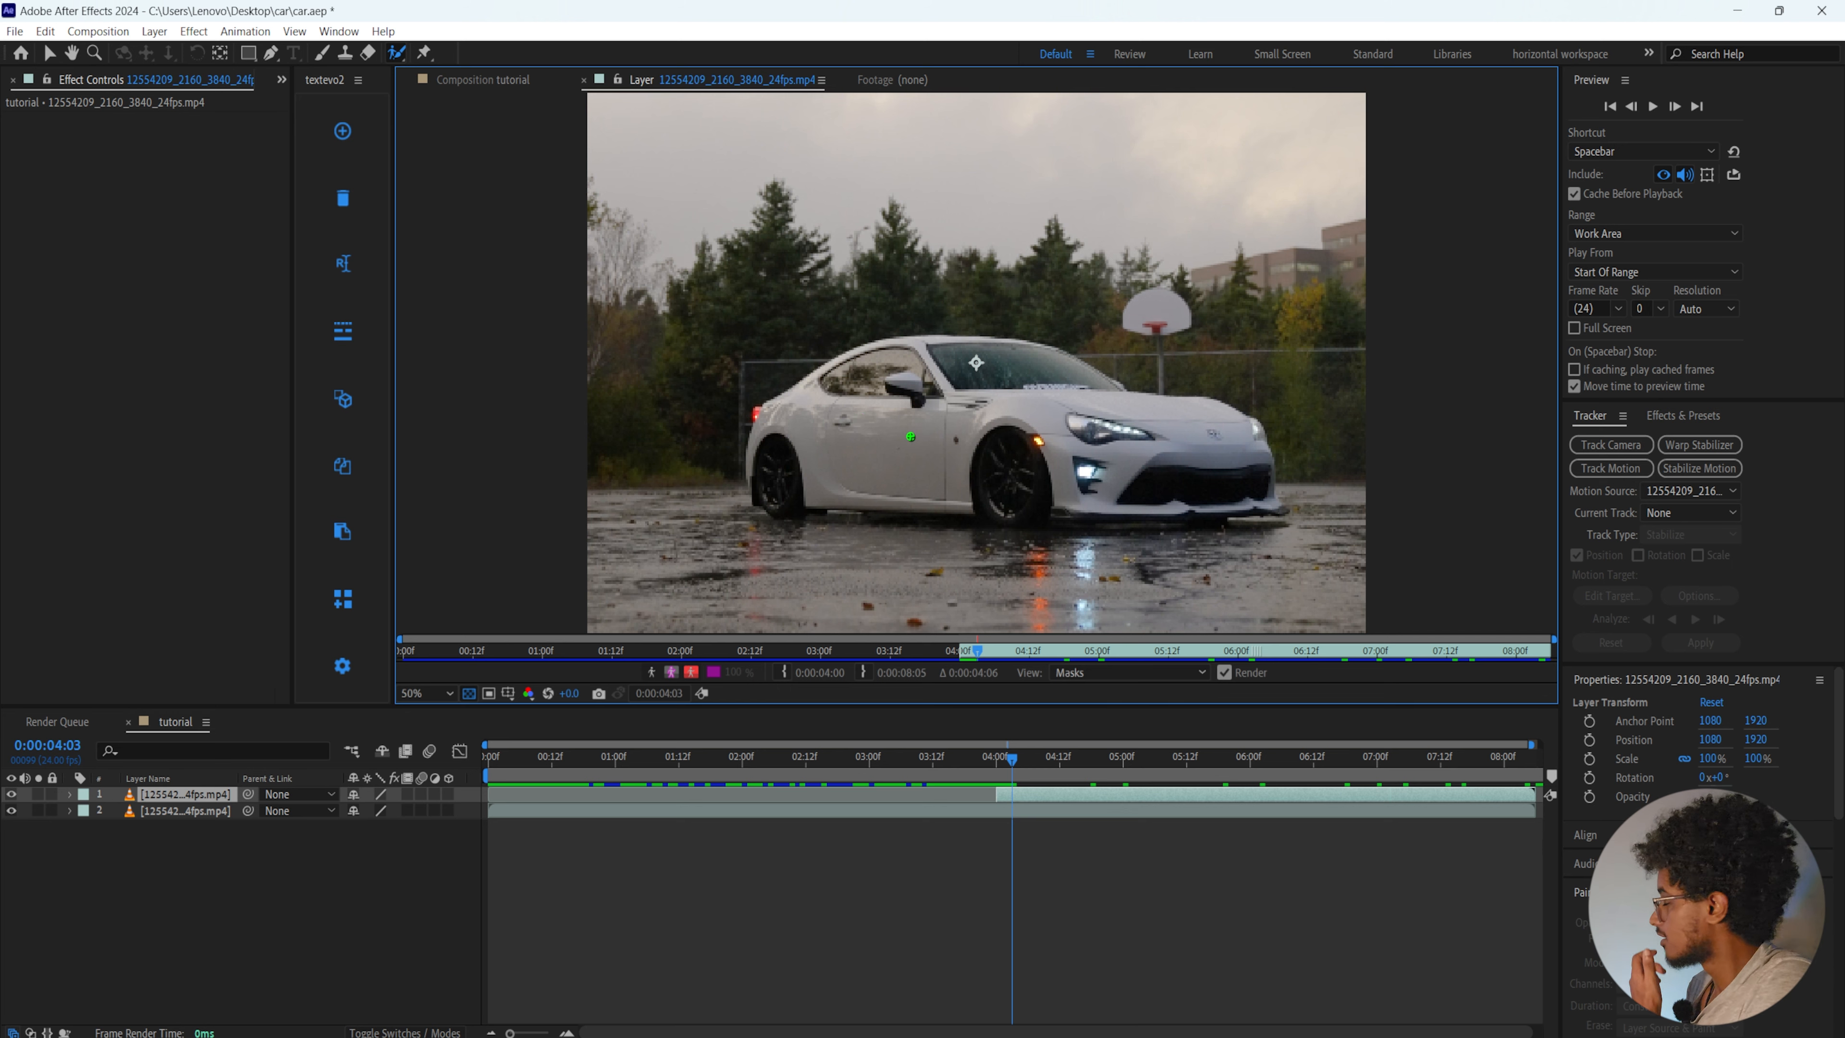
{"action": "mouse_move", "coordinate": [857, 438]}
{"action": "left_mouse_down"}
{"action": "mouse_move", "coordinate": [920, 422]}
{"action": "mouse_move", "coordinate": [1143, 429]}
{"action": "mouse_move", "coordinate": [1263, 494]}
{"action": "mouse_move", "coordinate": [1263, 512]}
{"action": "mouse_move", "coordinate": [1282, 502]}
{"action": "mouse_move", "coordinate": [1266, 465]}
{"action": "left_mouse_up"}
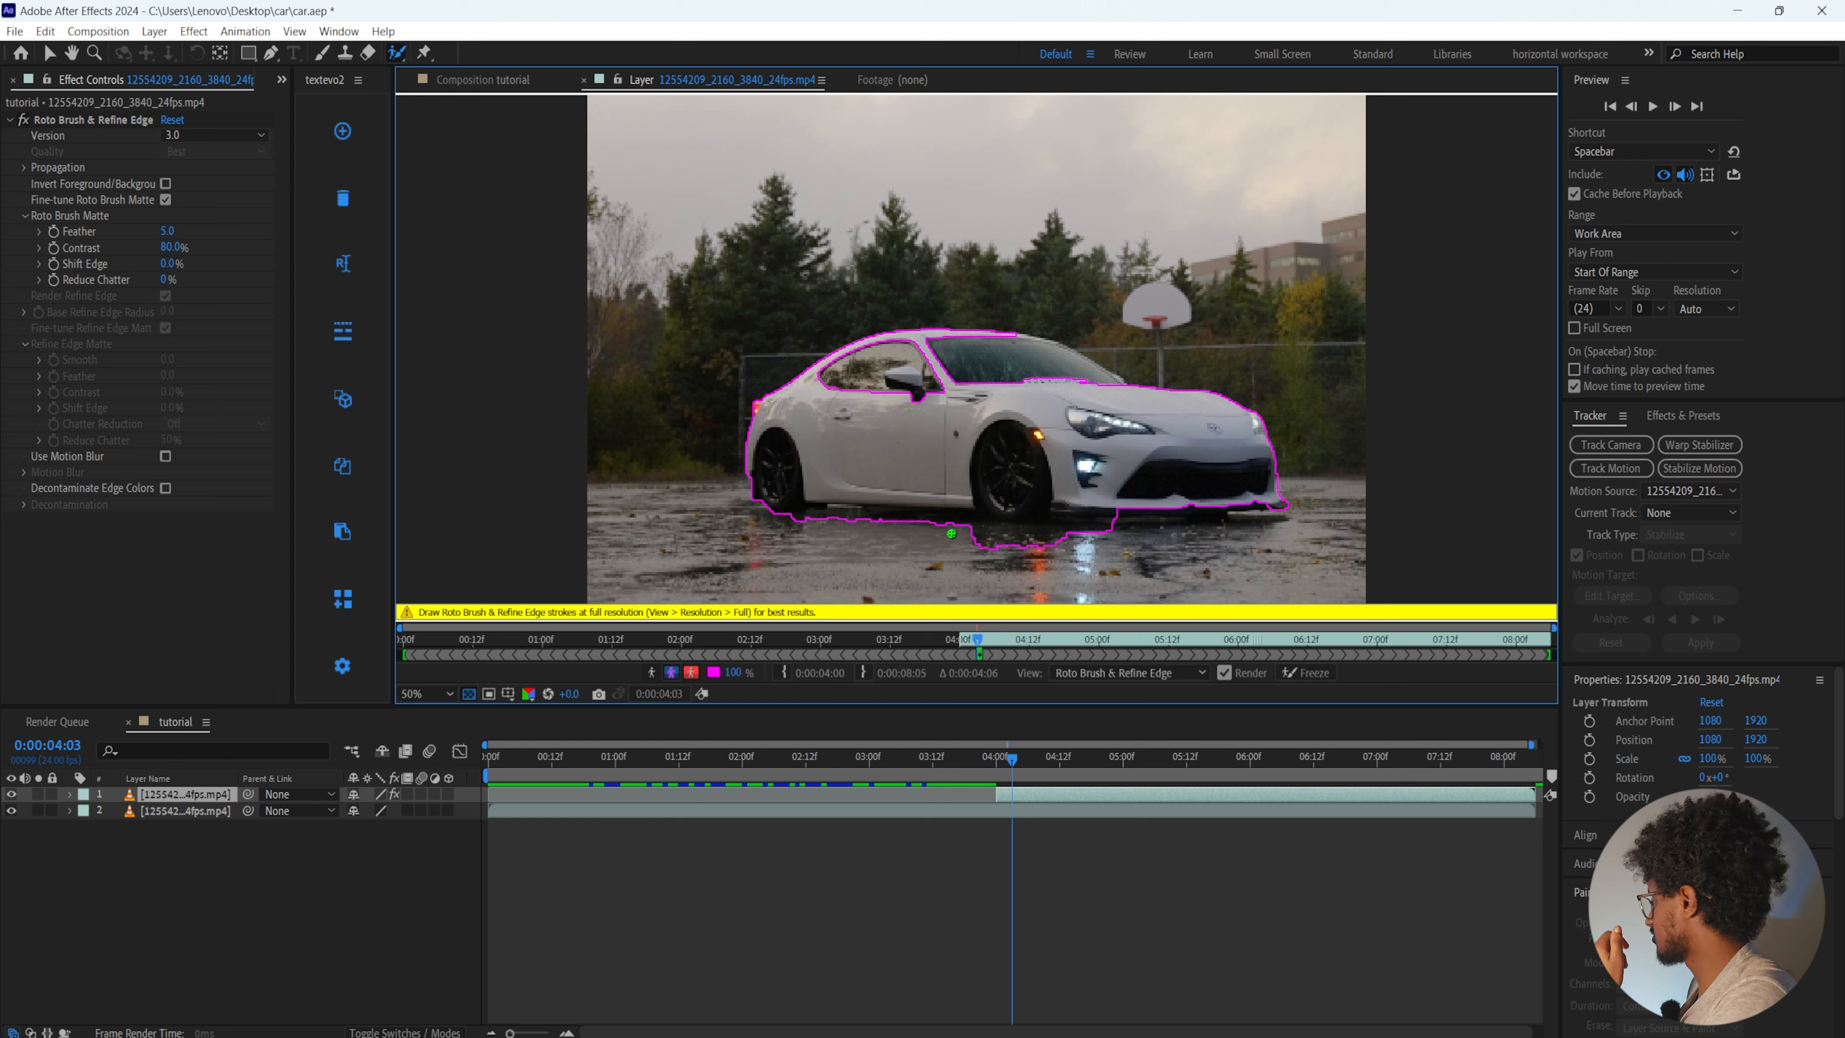
{"action": "left_click_drag", "start_coordinate": [943, 363], "coordinate": [1083, 381]}
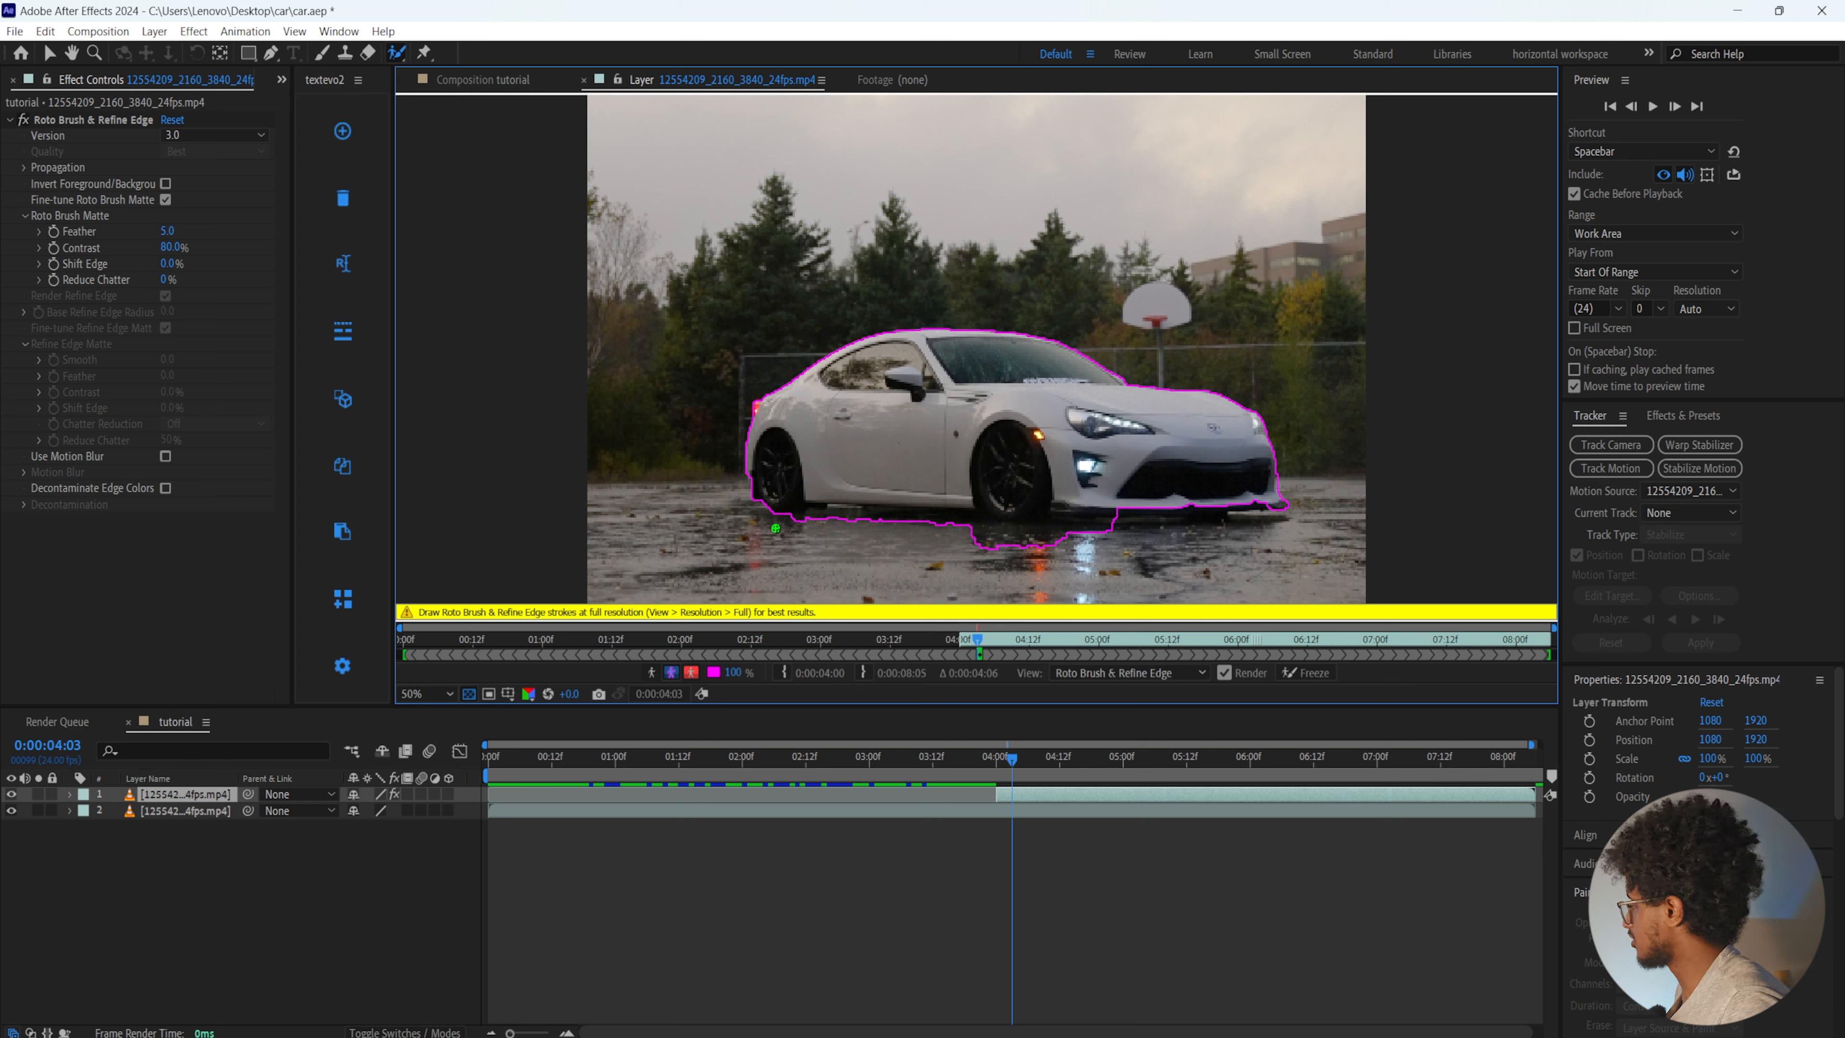
Subtract the wet ground and reflections below the car from the Roto Brush selection, then freeze the propagation
{"action": "left_click_drag", "start_coordinate": [796, 517], "coordinate": [1059, 543]}
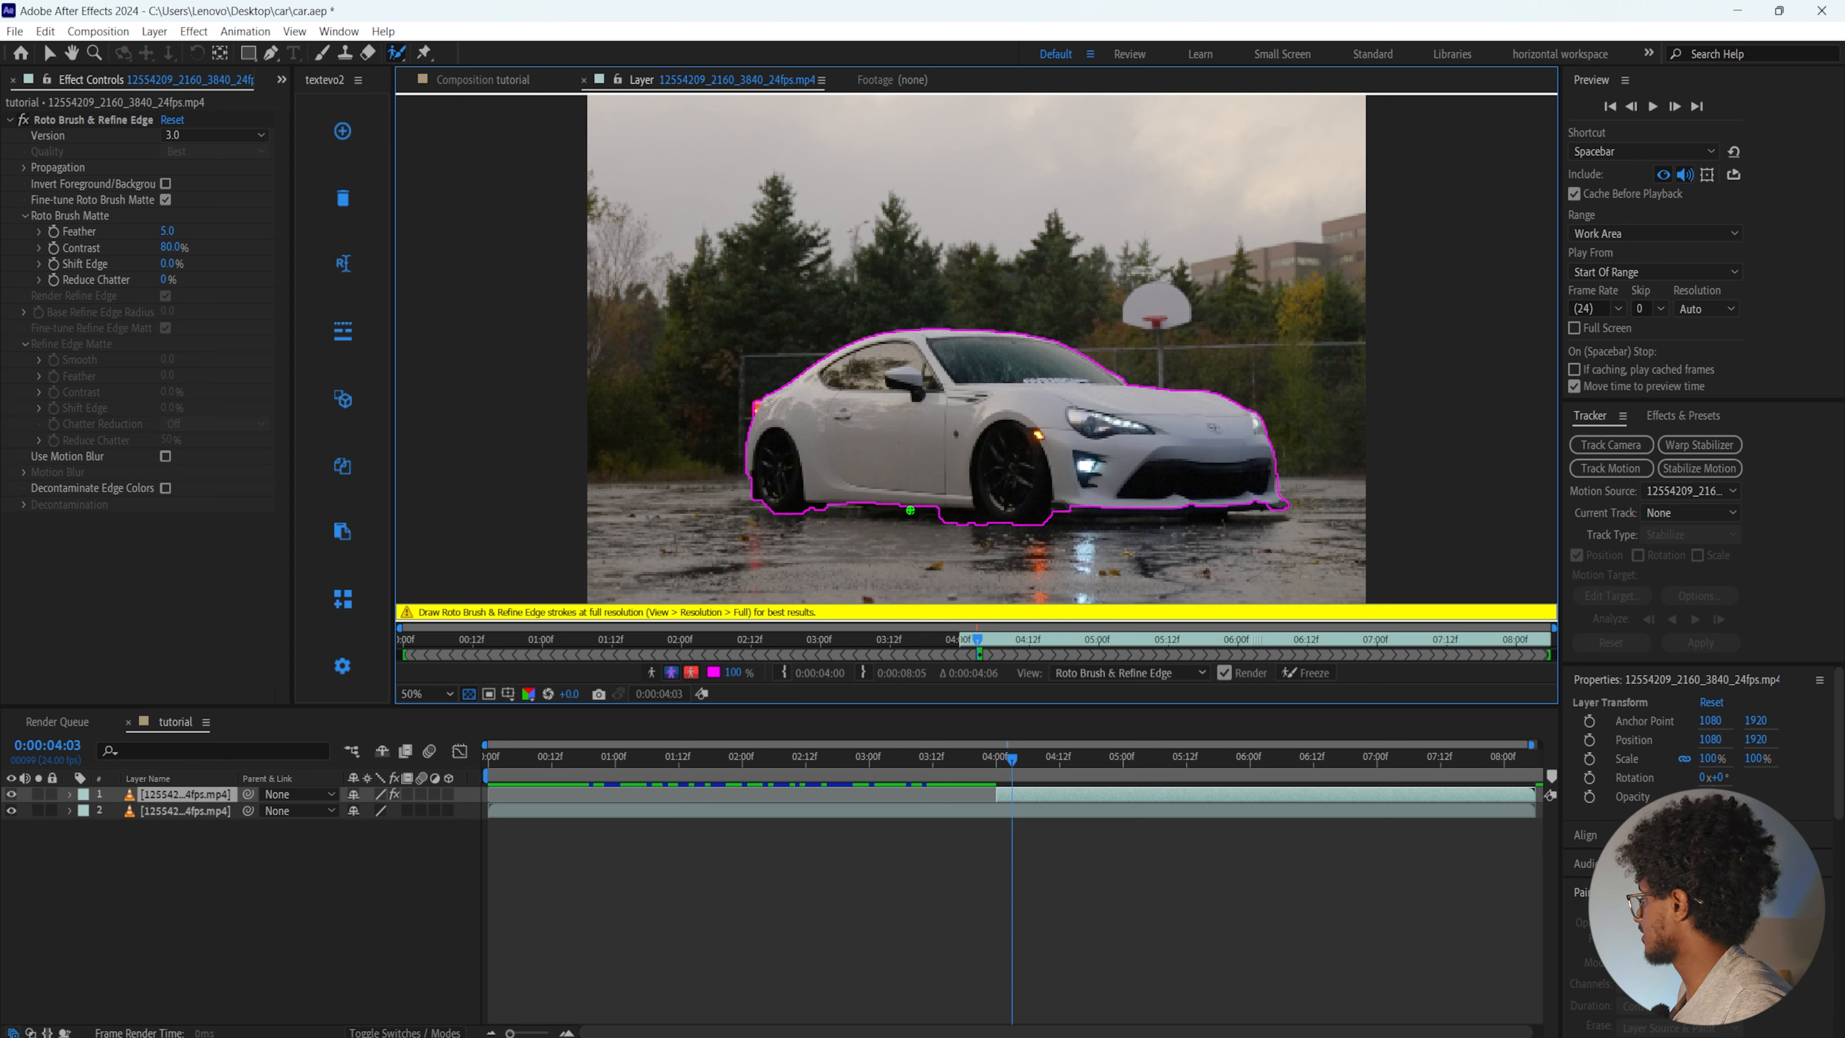
{"action": "left_click_drag", "start_coordinate": [943, 522], "coordinate": [976, 529]}
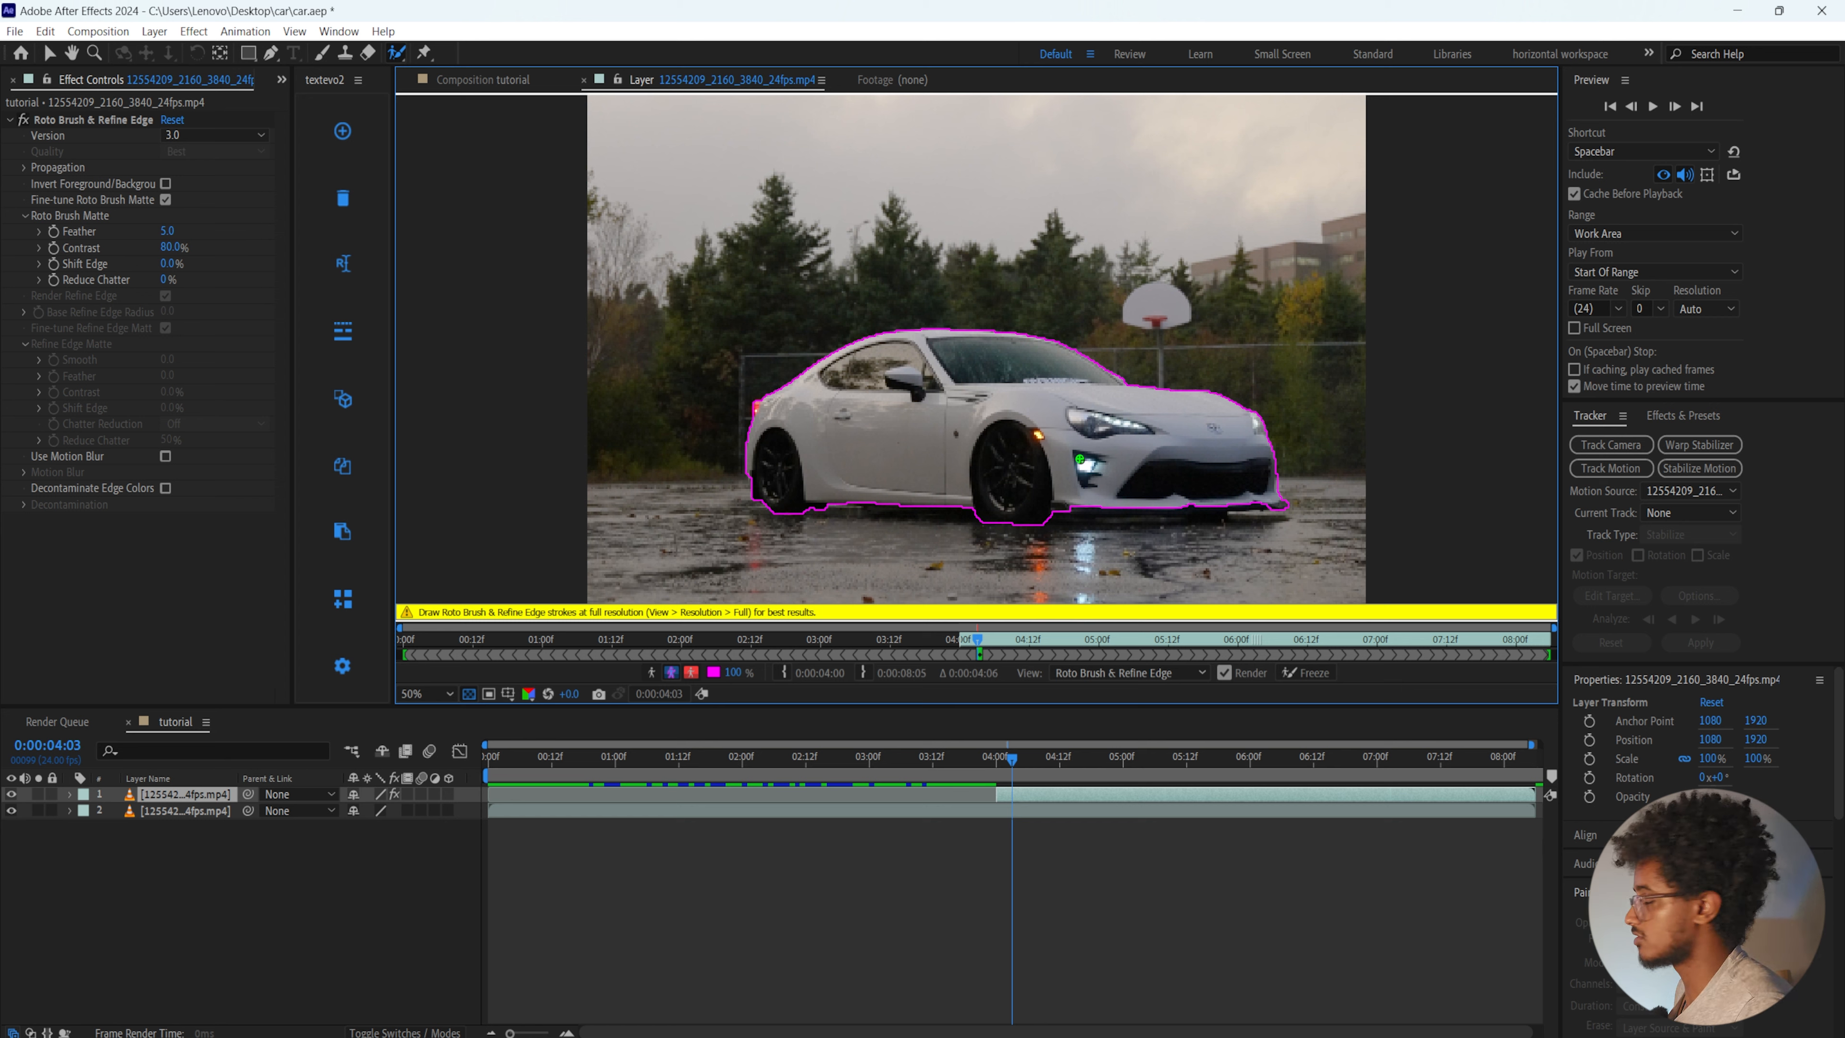
{"action": "left_click", "coordinate": [1310, 671]}
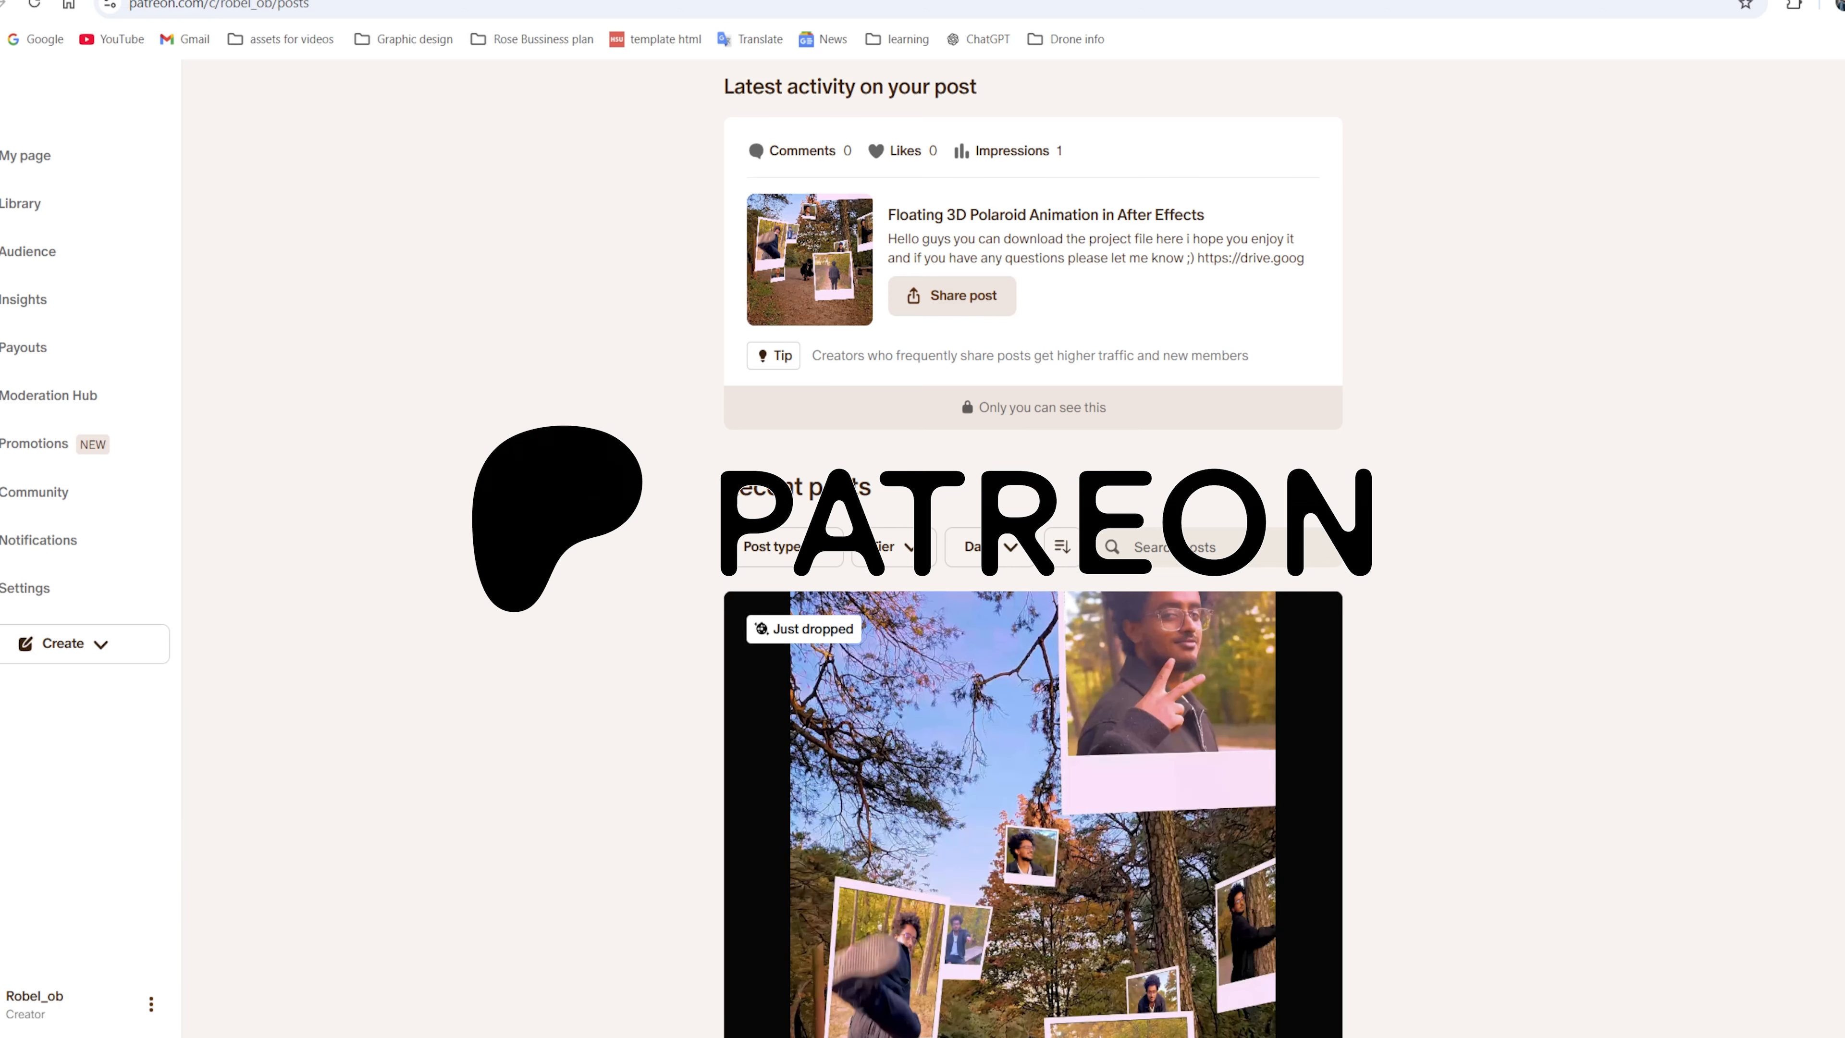
{"action": "scroll", "coordinate": [575, 381], "scroll_direction": "down", "scroll_amount": 7}
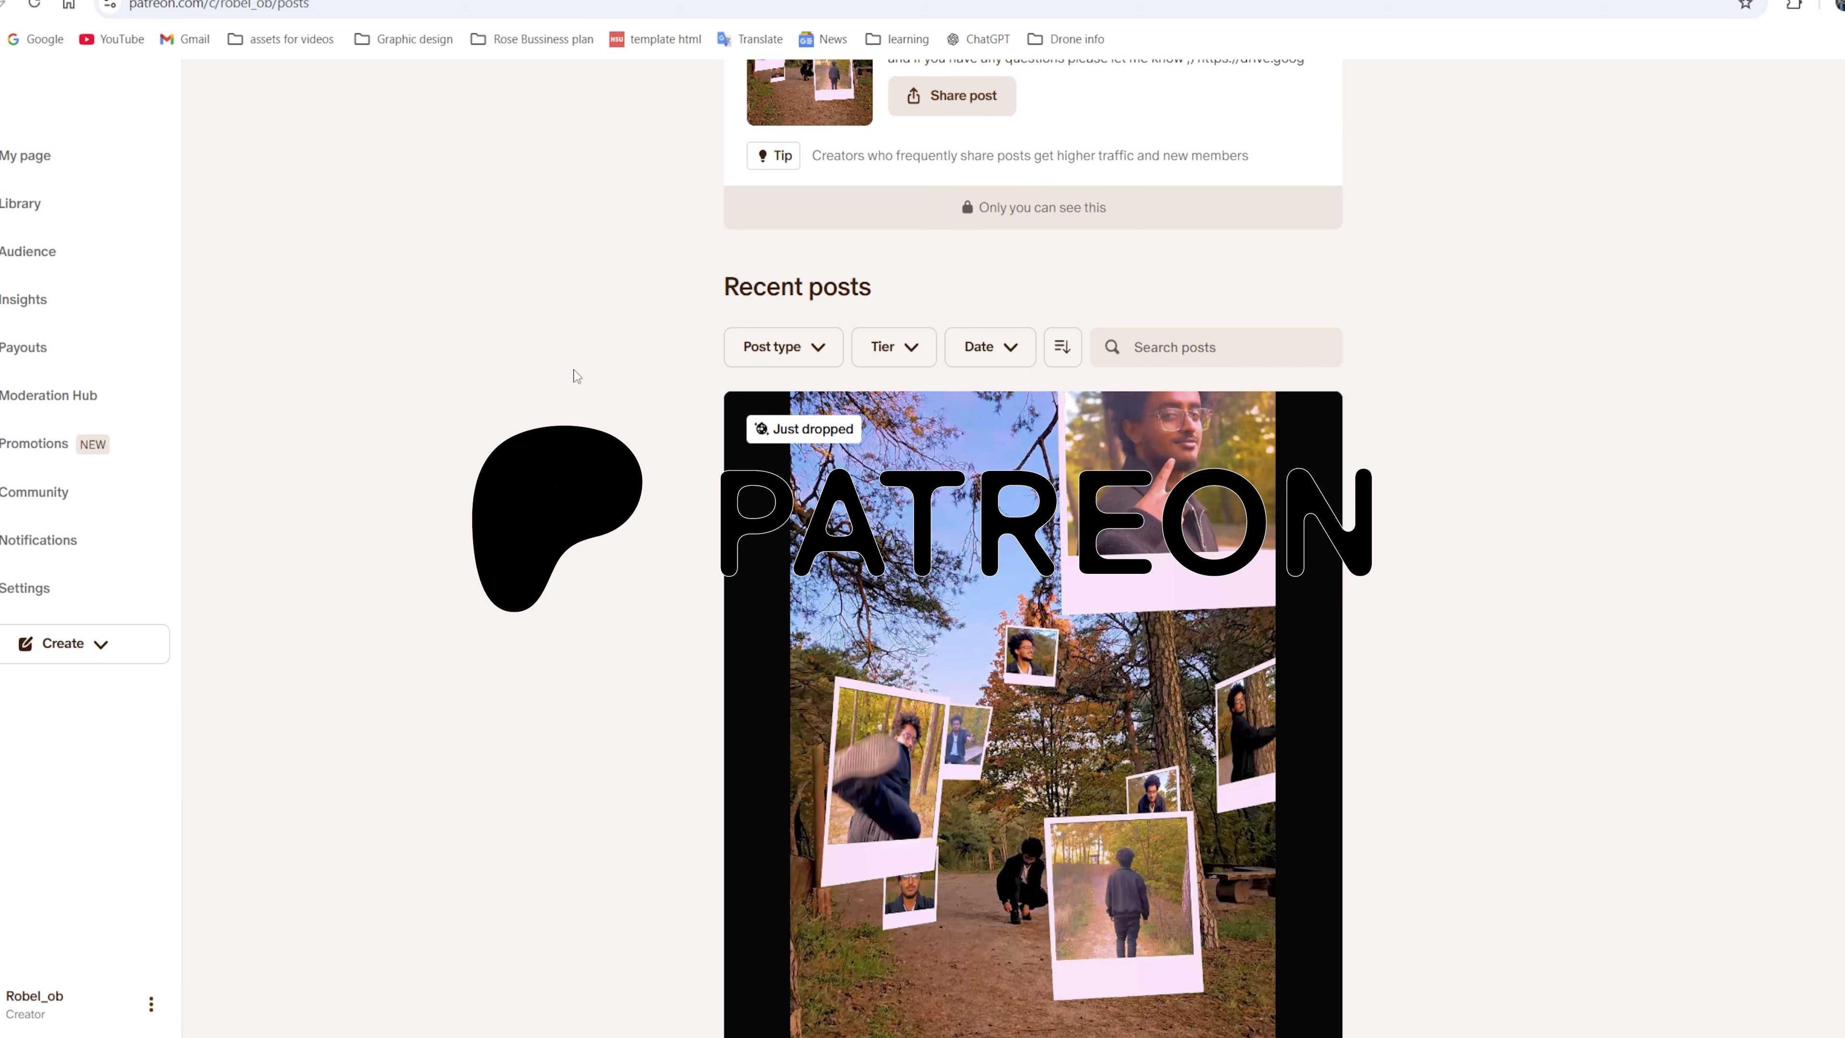
{"action": "scroll", "coordinate": [465, 385], "scroll_direction": "down", "scroll_amount": 15}
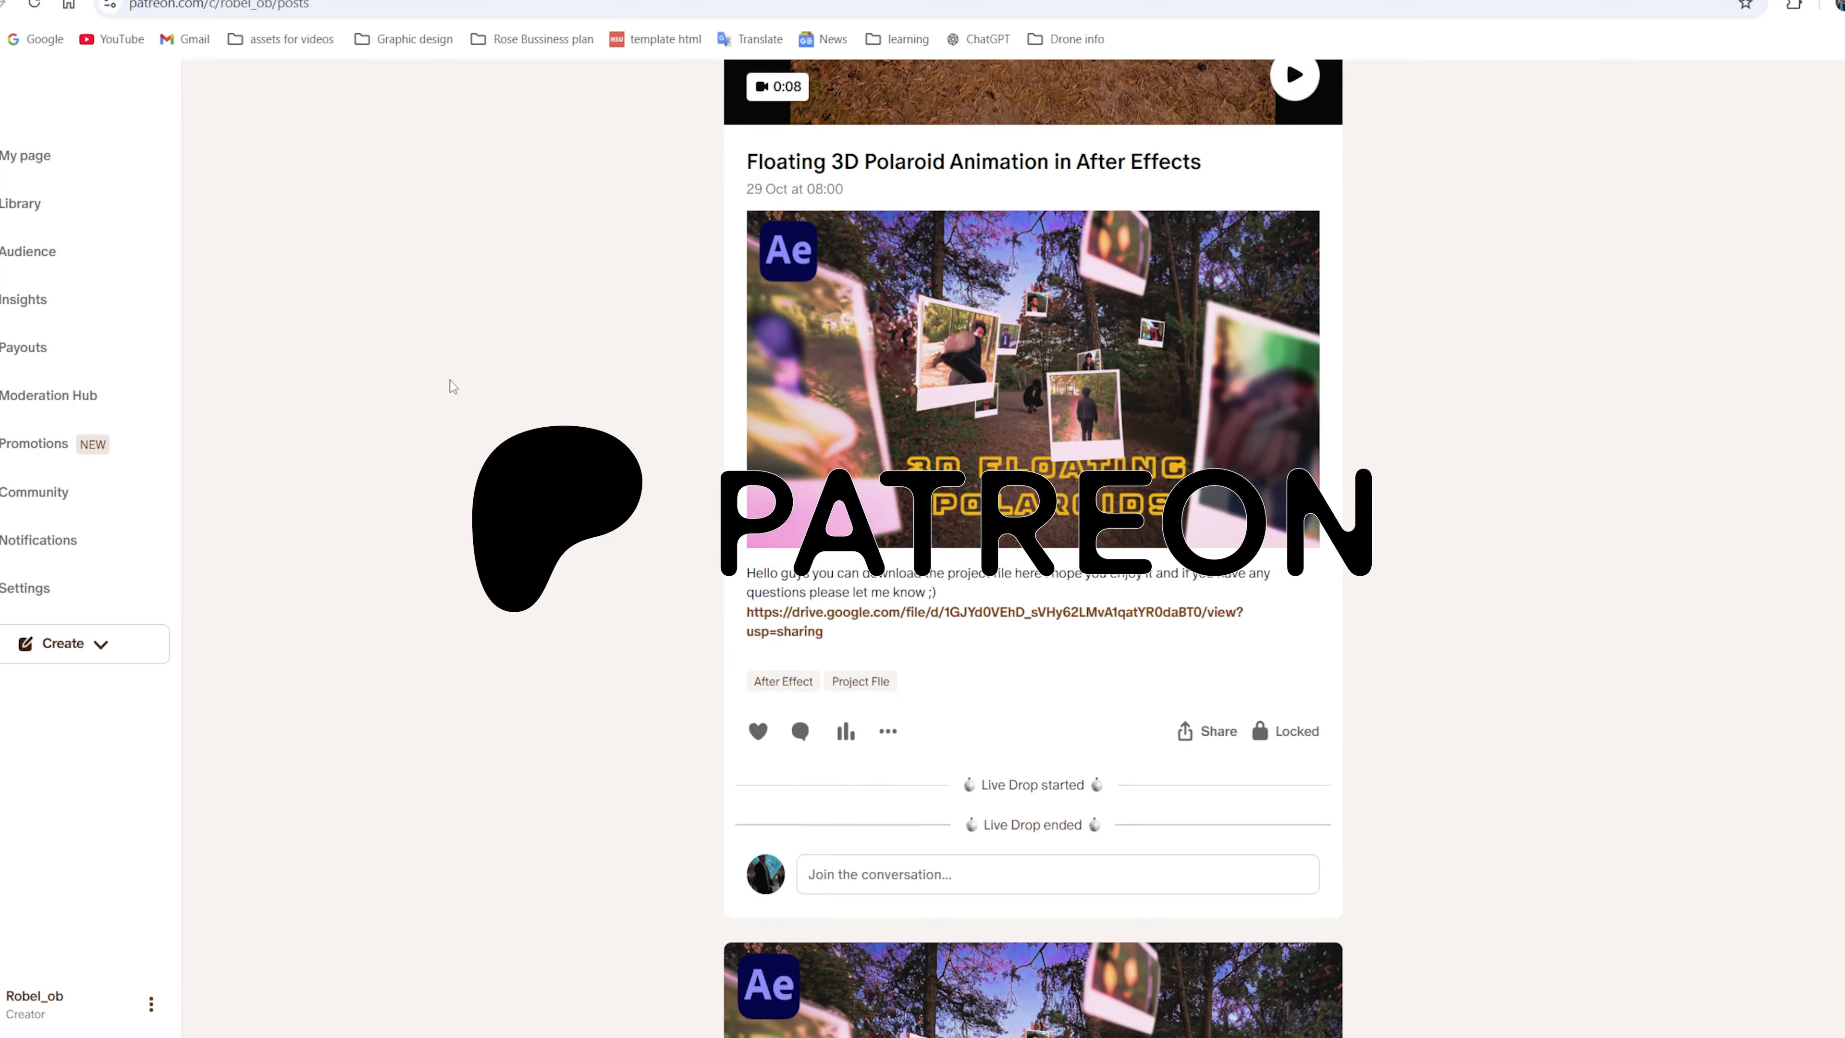
{"action": "scroll", "coordinate": [451, 383], "scroll_direction": "down", "scroll_amount": 12}
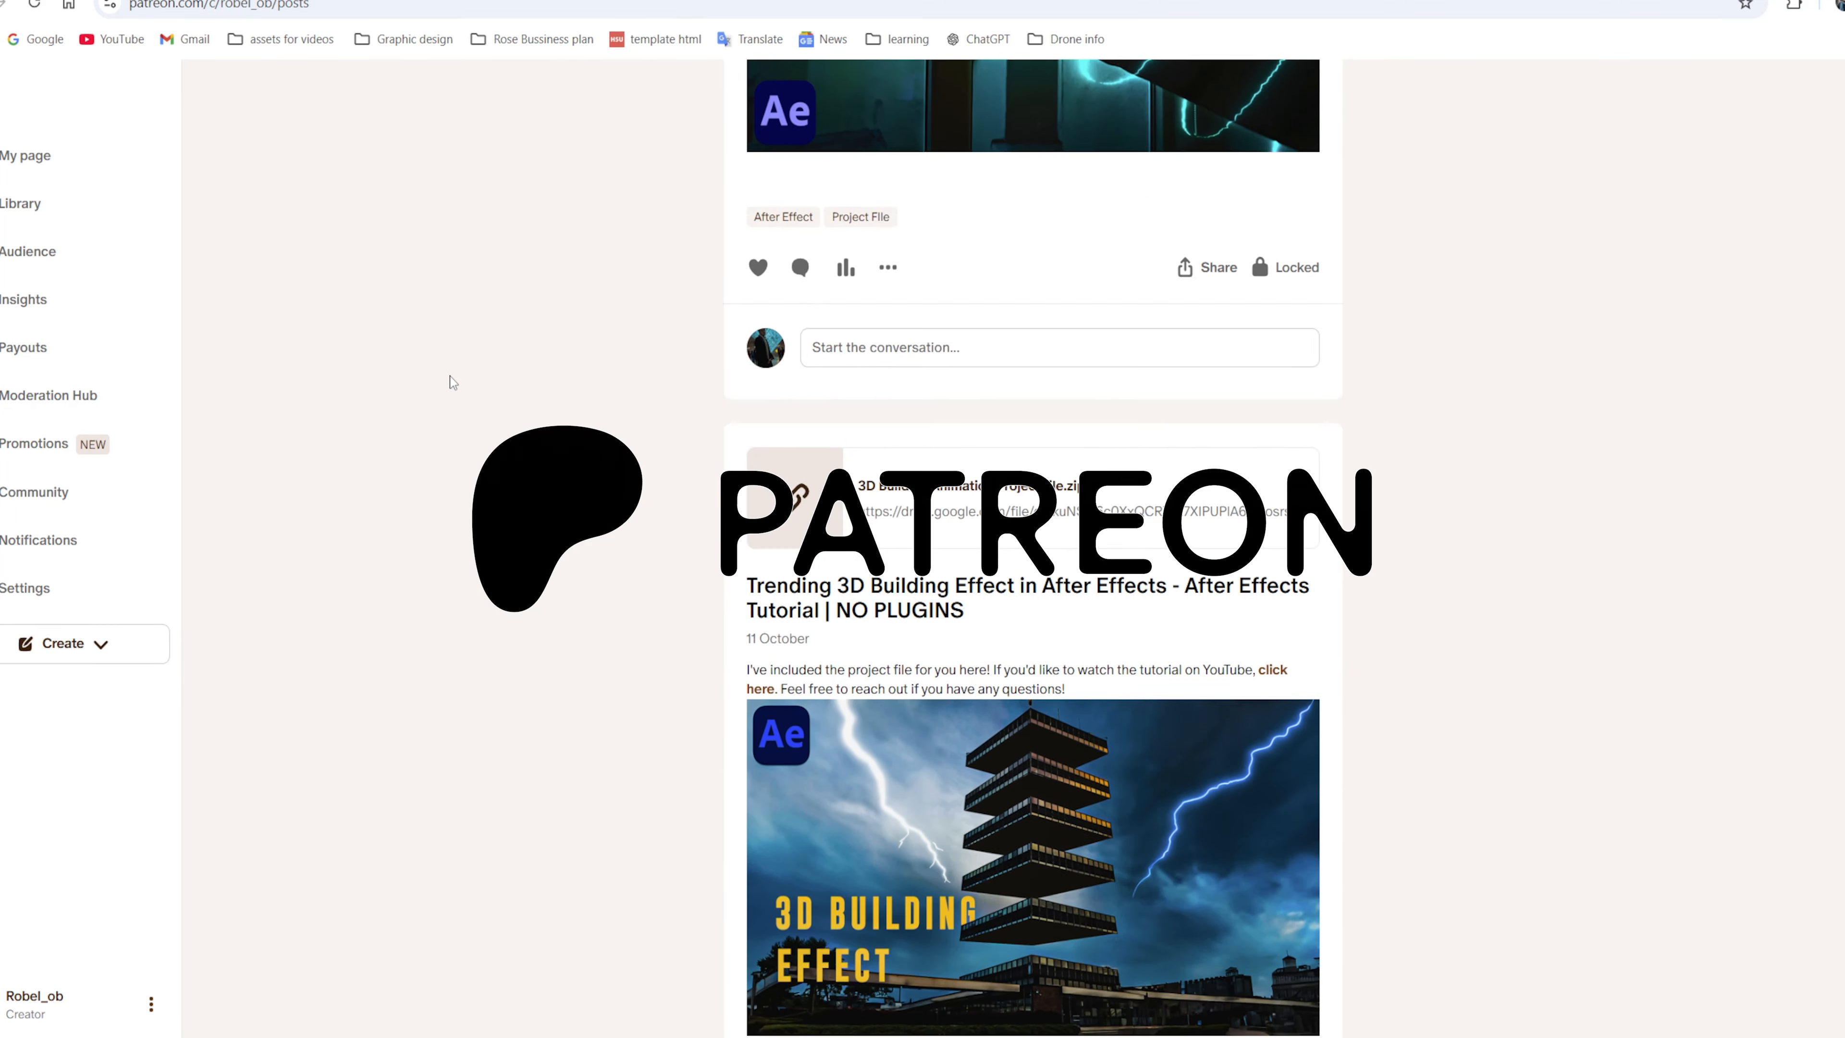
{"action": "scroll", "coordinate": [452, 383], "scroll_direction": "down", "scroll_amount": 16}
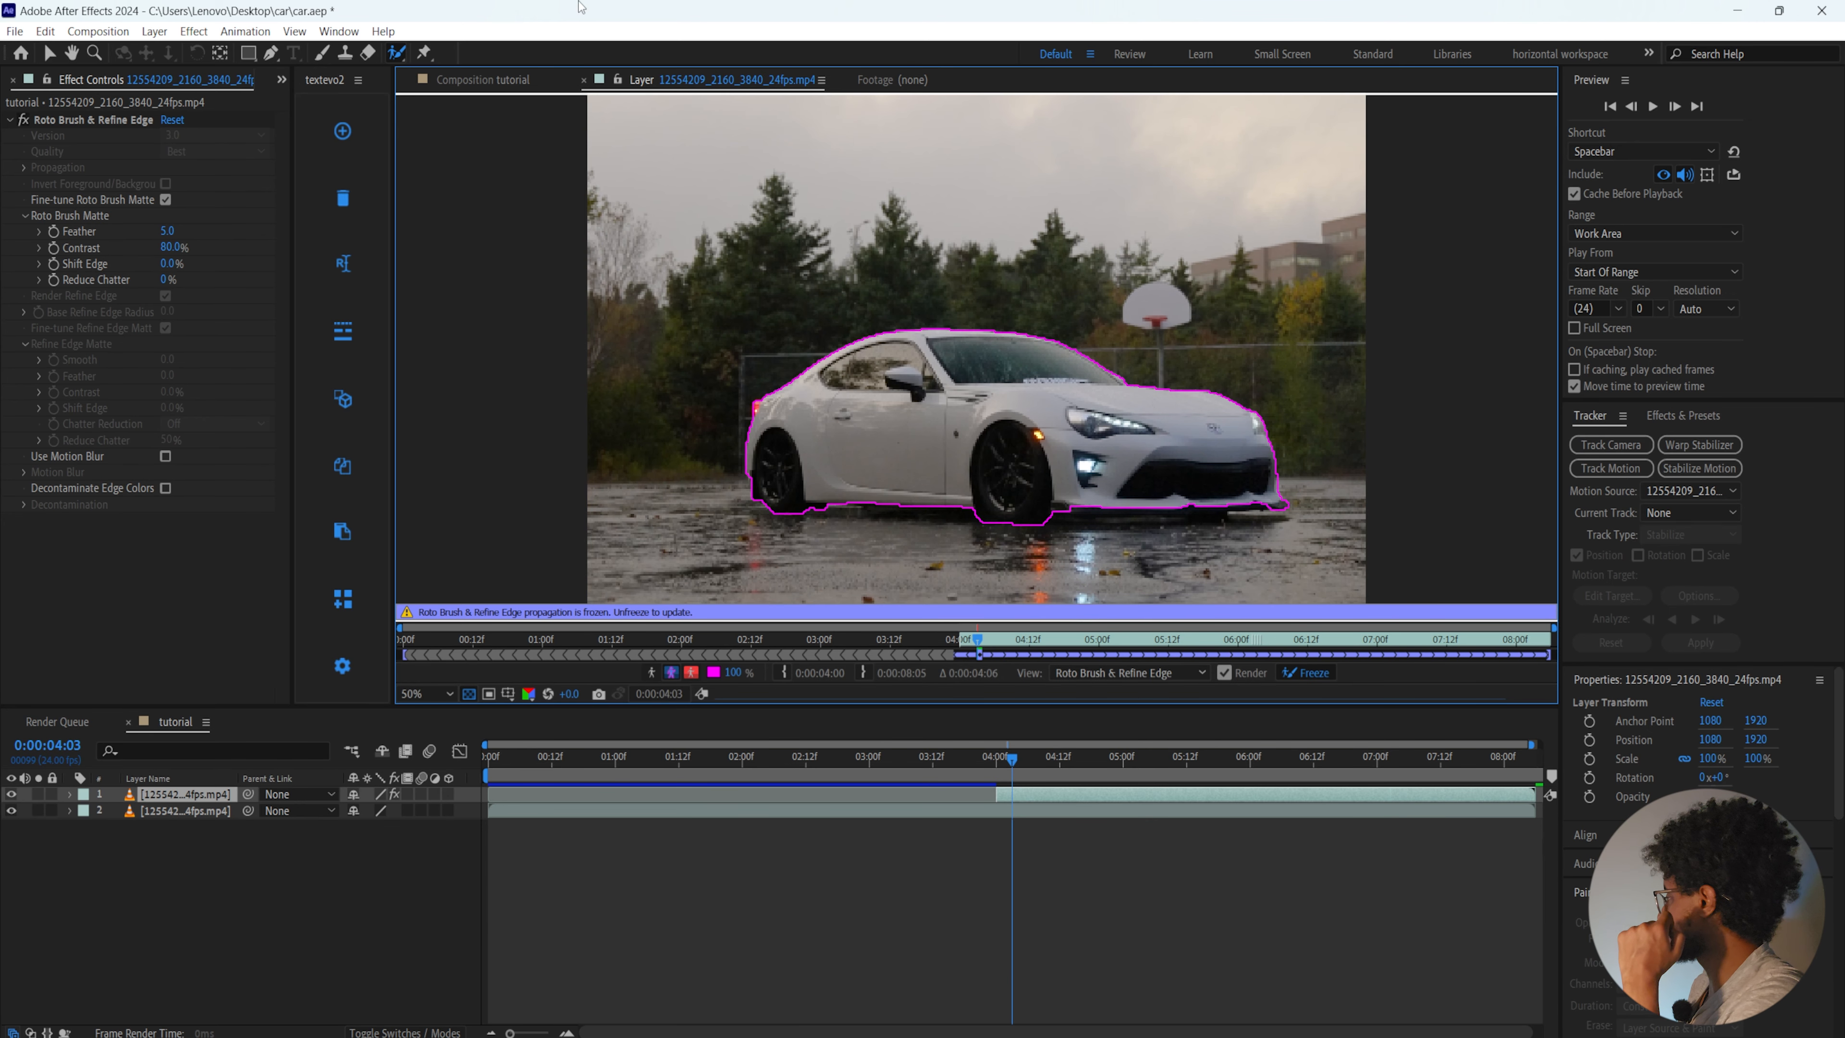
Hide the full-length footage layer in the tutorial composition and inspect the isolated car from 0:00:04:00
{"action": "left_click", "coordinate": [499, 80]}
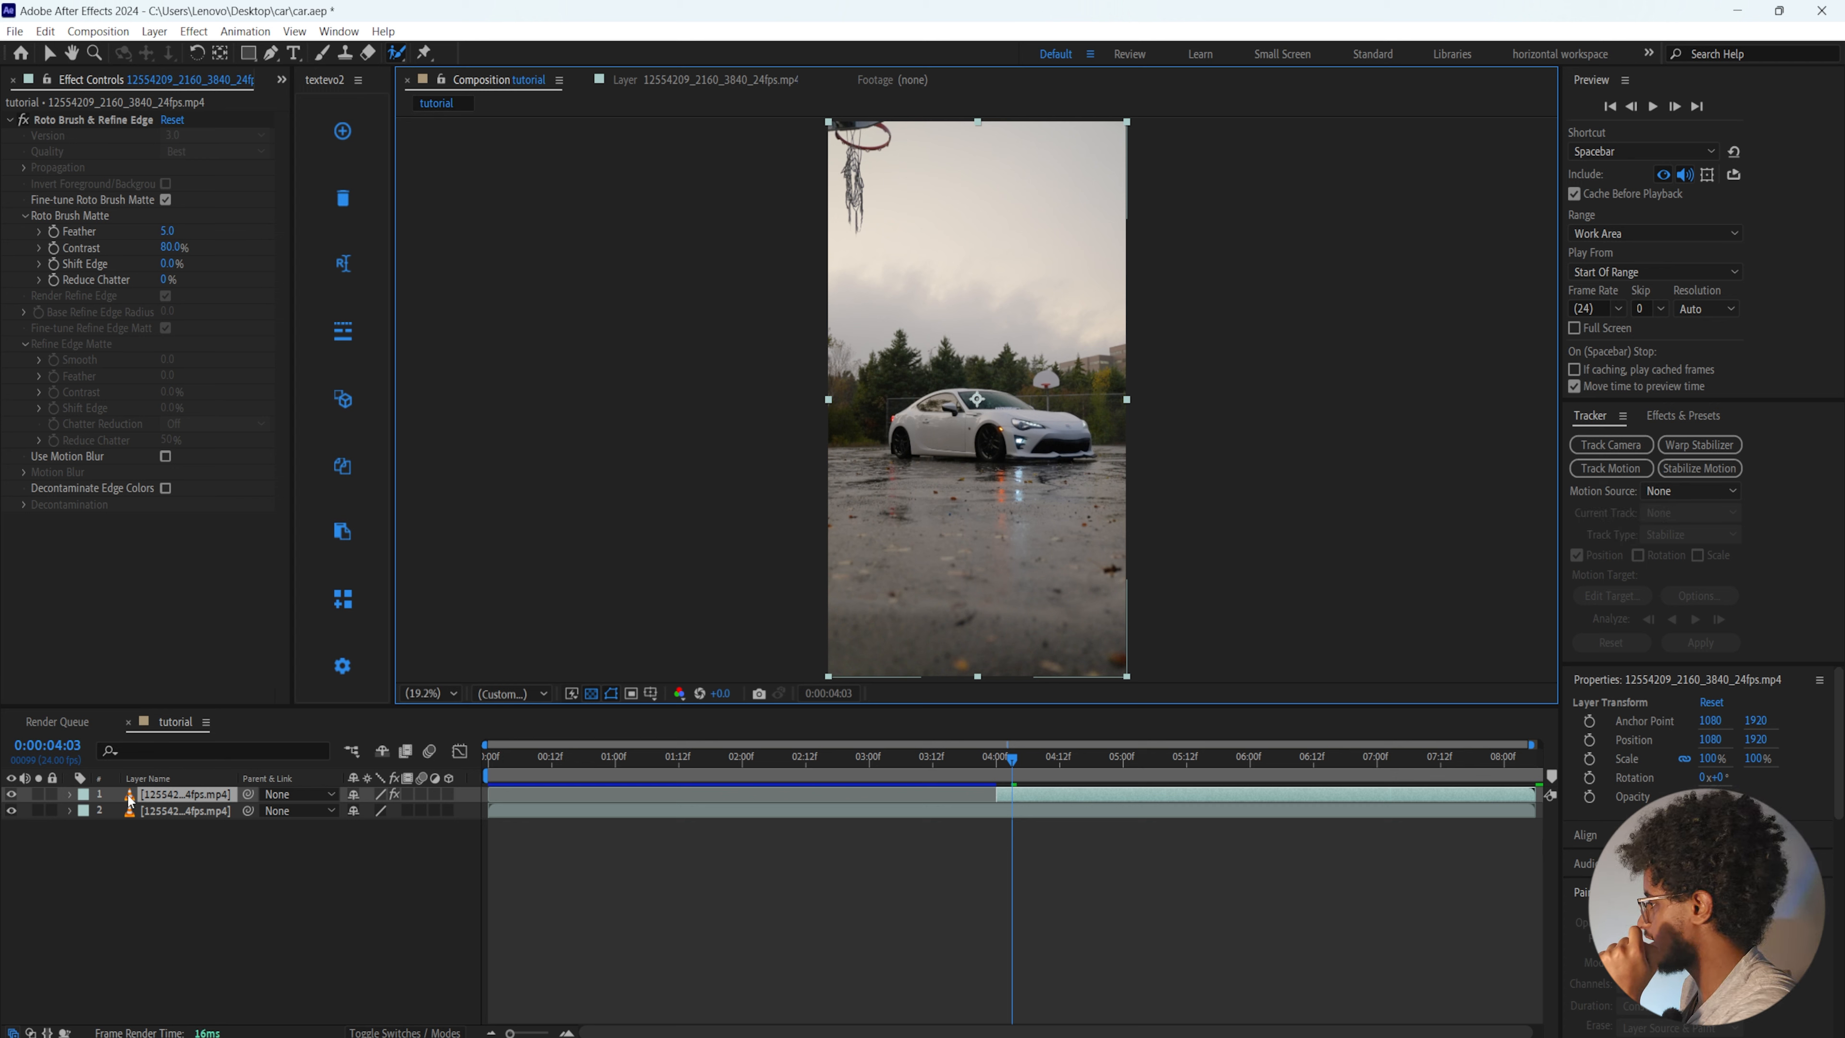
{"action": "left_click", "coordinate": [11, 810]}
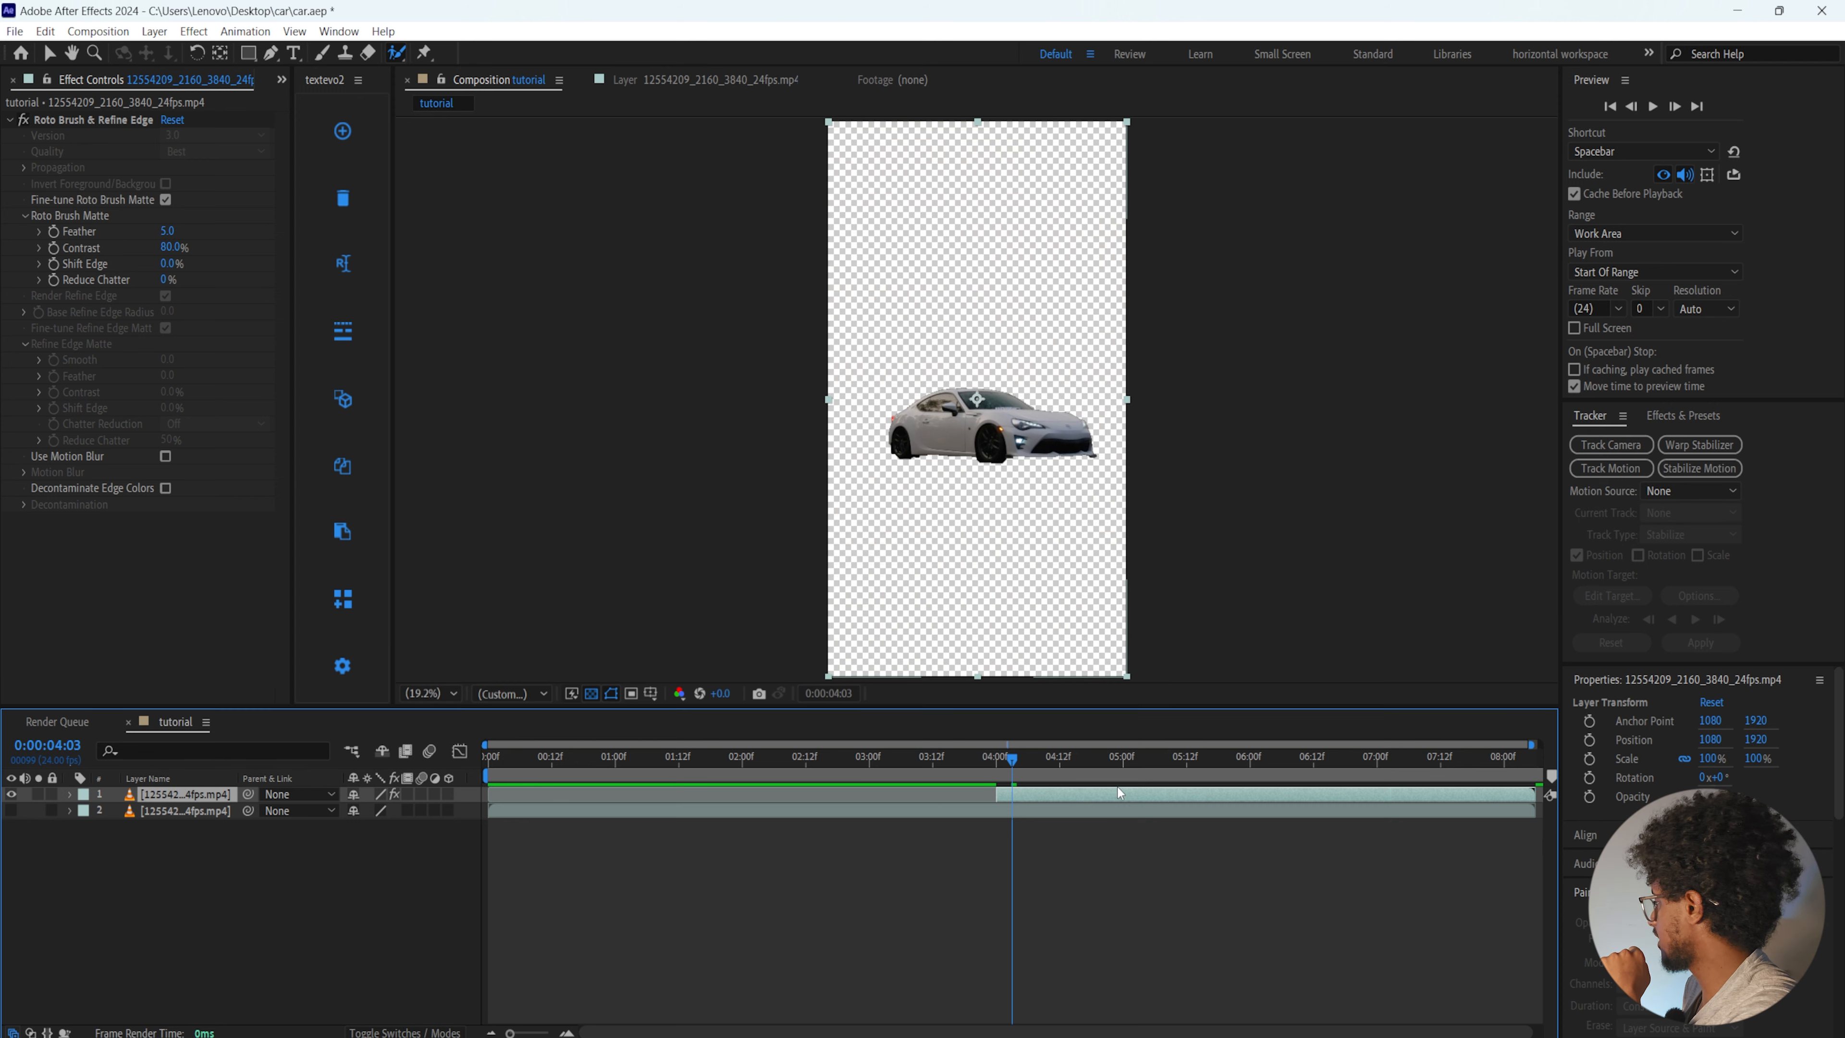
{"action": "mouse_move", "coordinate": [1014, 764]}
{"action": "left_mouse_down"}
{"action": "mouse_move", "coordinate": [996, 762]}
{"action": "mouse_move", "coordinate": [1529, 790]}
{"action": "mouse_move", "coordinate": [1313, 772]}
{"action": "mouse_move", "coordinate": [998, 794]}
{"action": "left_mouse_up"}
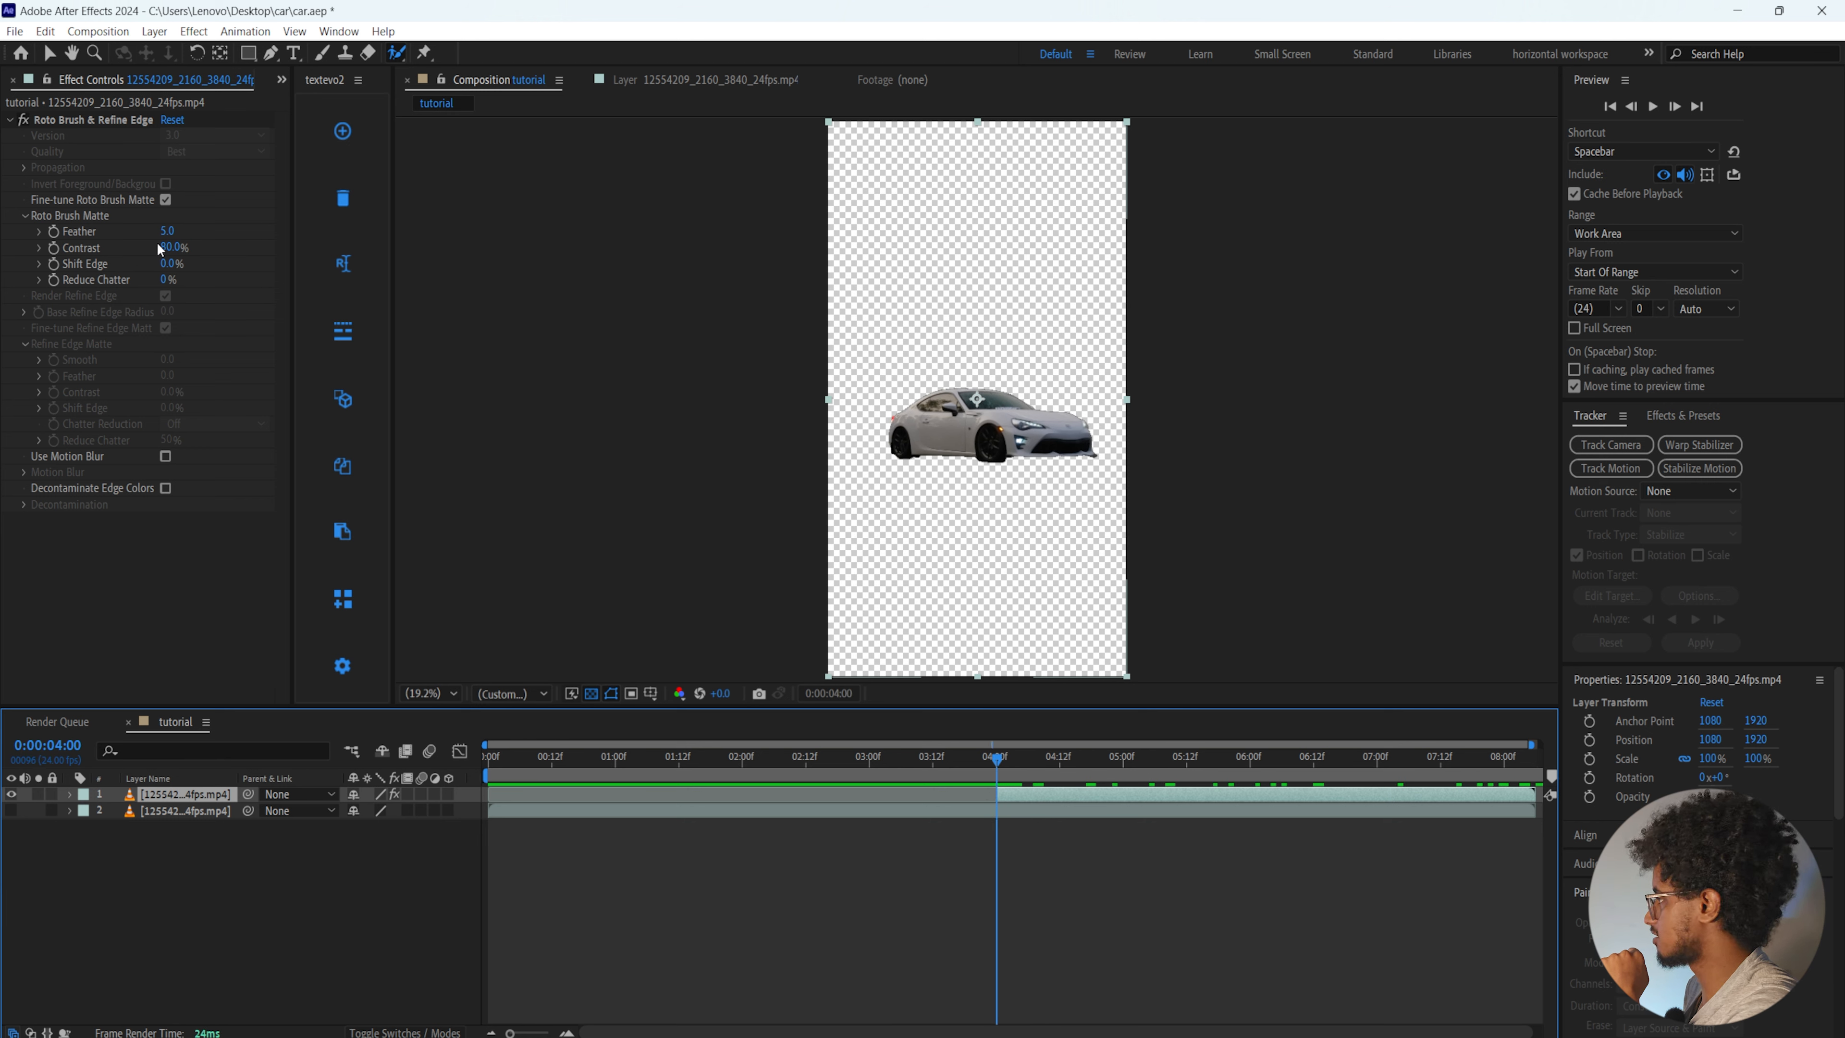
Set the car's Roto Brush Matte to Feather 10, Shift Edge 5% and Reduce Chatter 5%
{"action": "left_click", "coordinate": [184, 233]}
{"action": "type", "text": "1"}
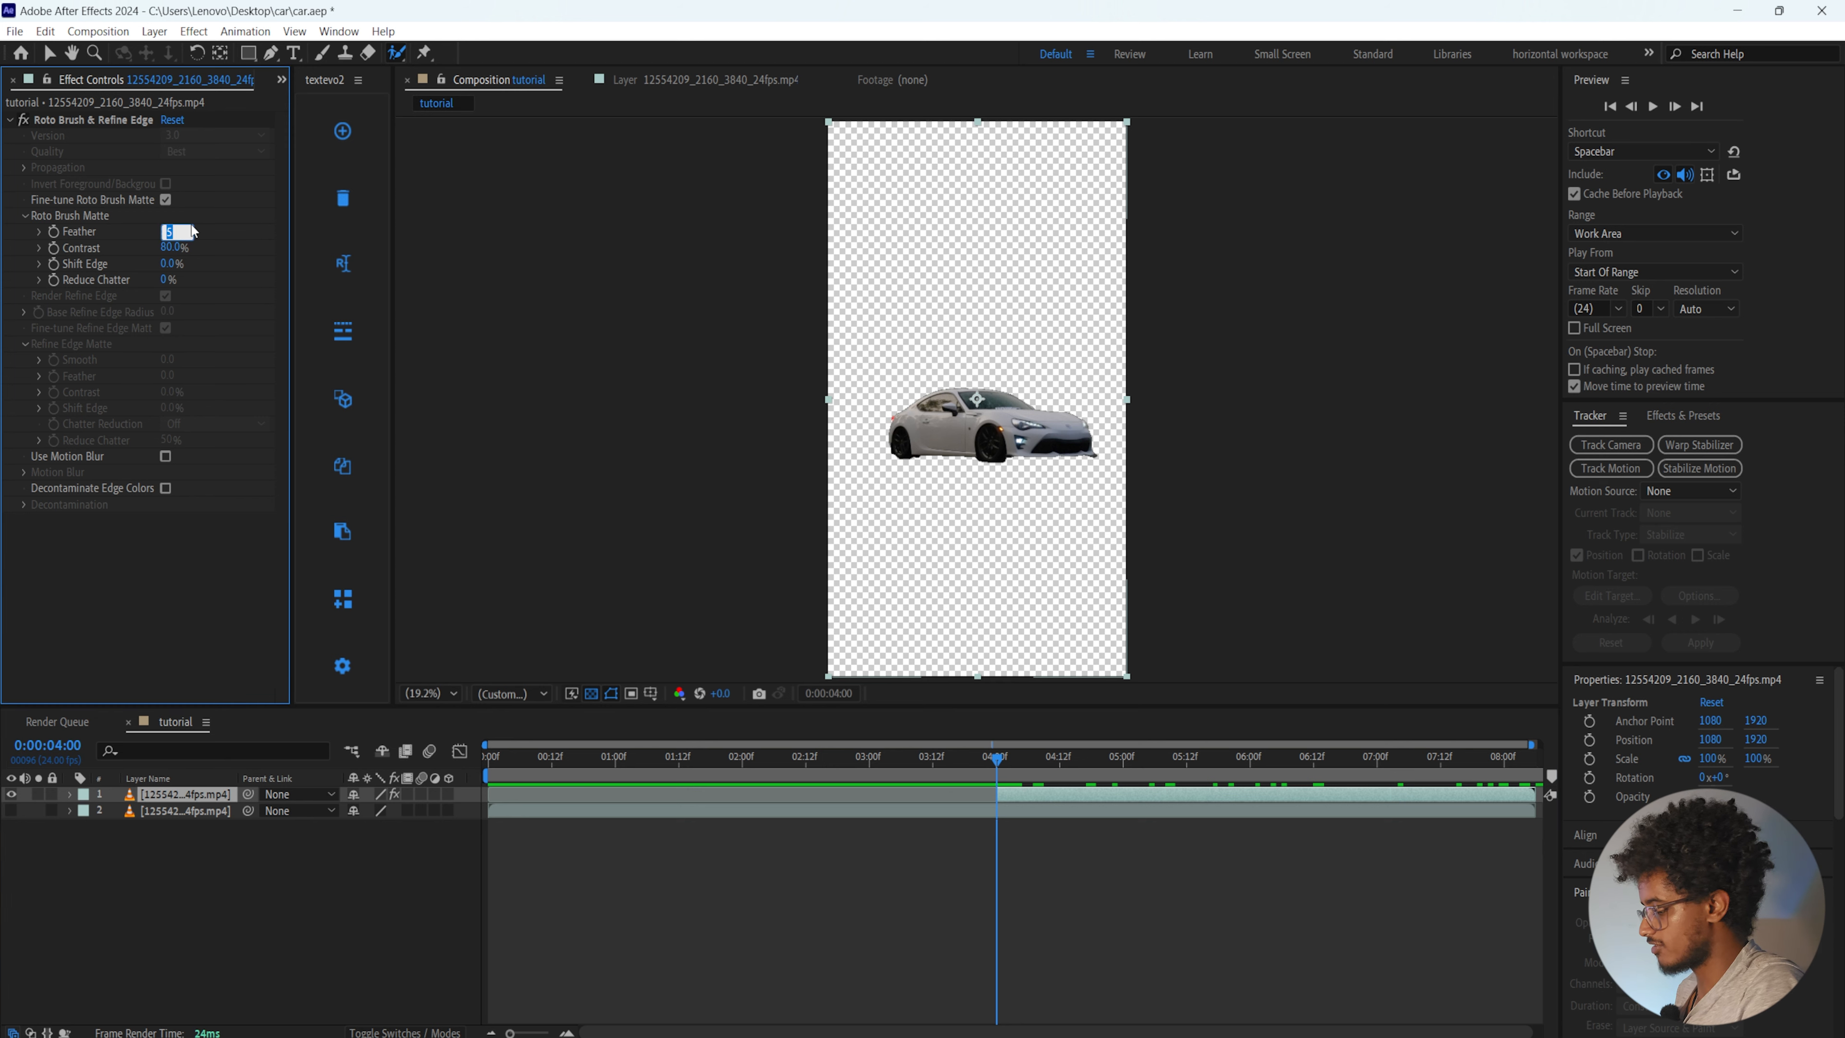
{"action": "type", "text": "0"}
{"action": "key", "text": "Return"}
{"action": "left_click", "coordinate": [171, 263]}
{"action": "type", "text": "5"}
{"action": "key", "text": "Return"}
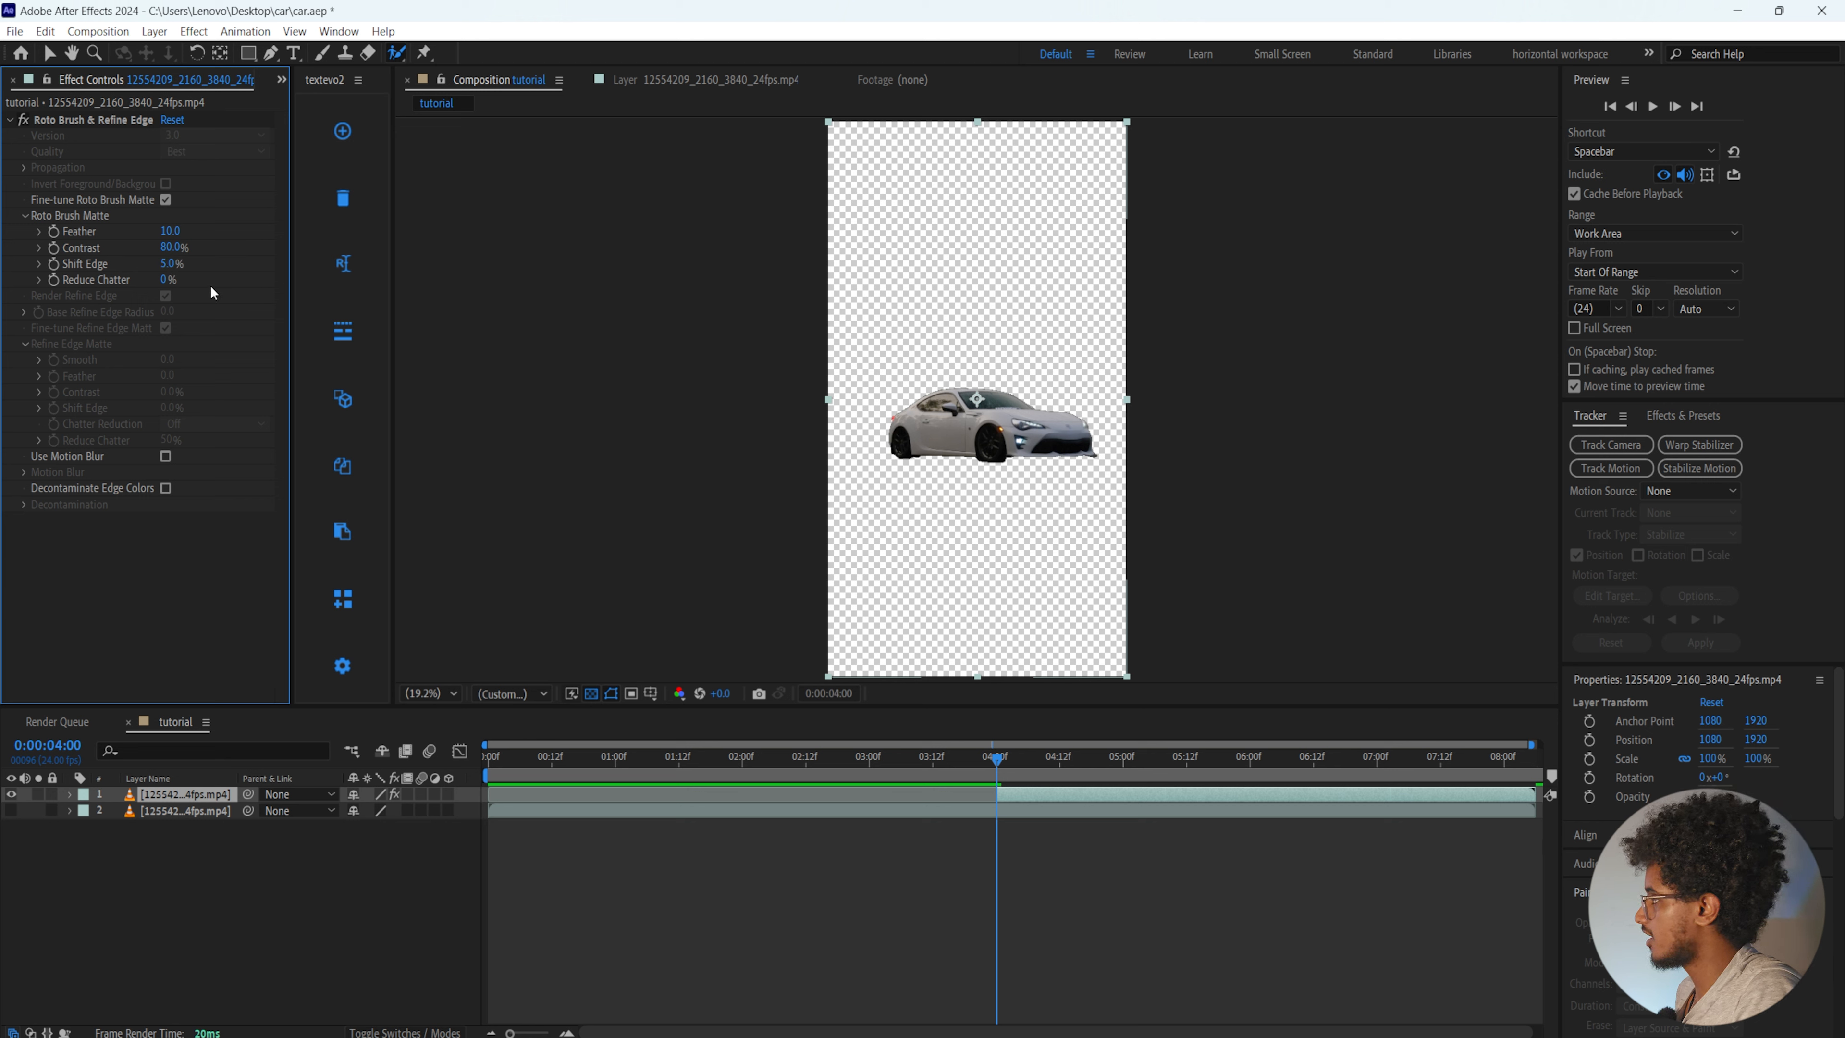
{"action": "left_click", "coordinate": [168, 279]}
{"action": "type", "text": "5"}
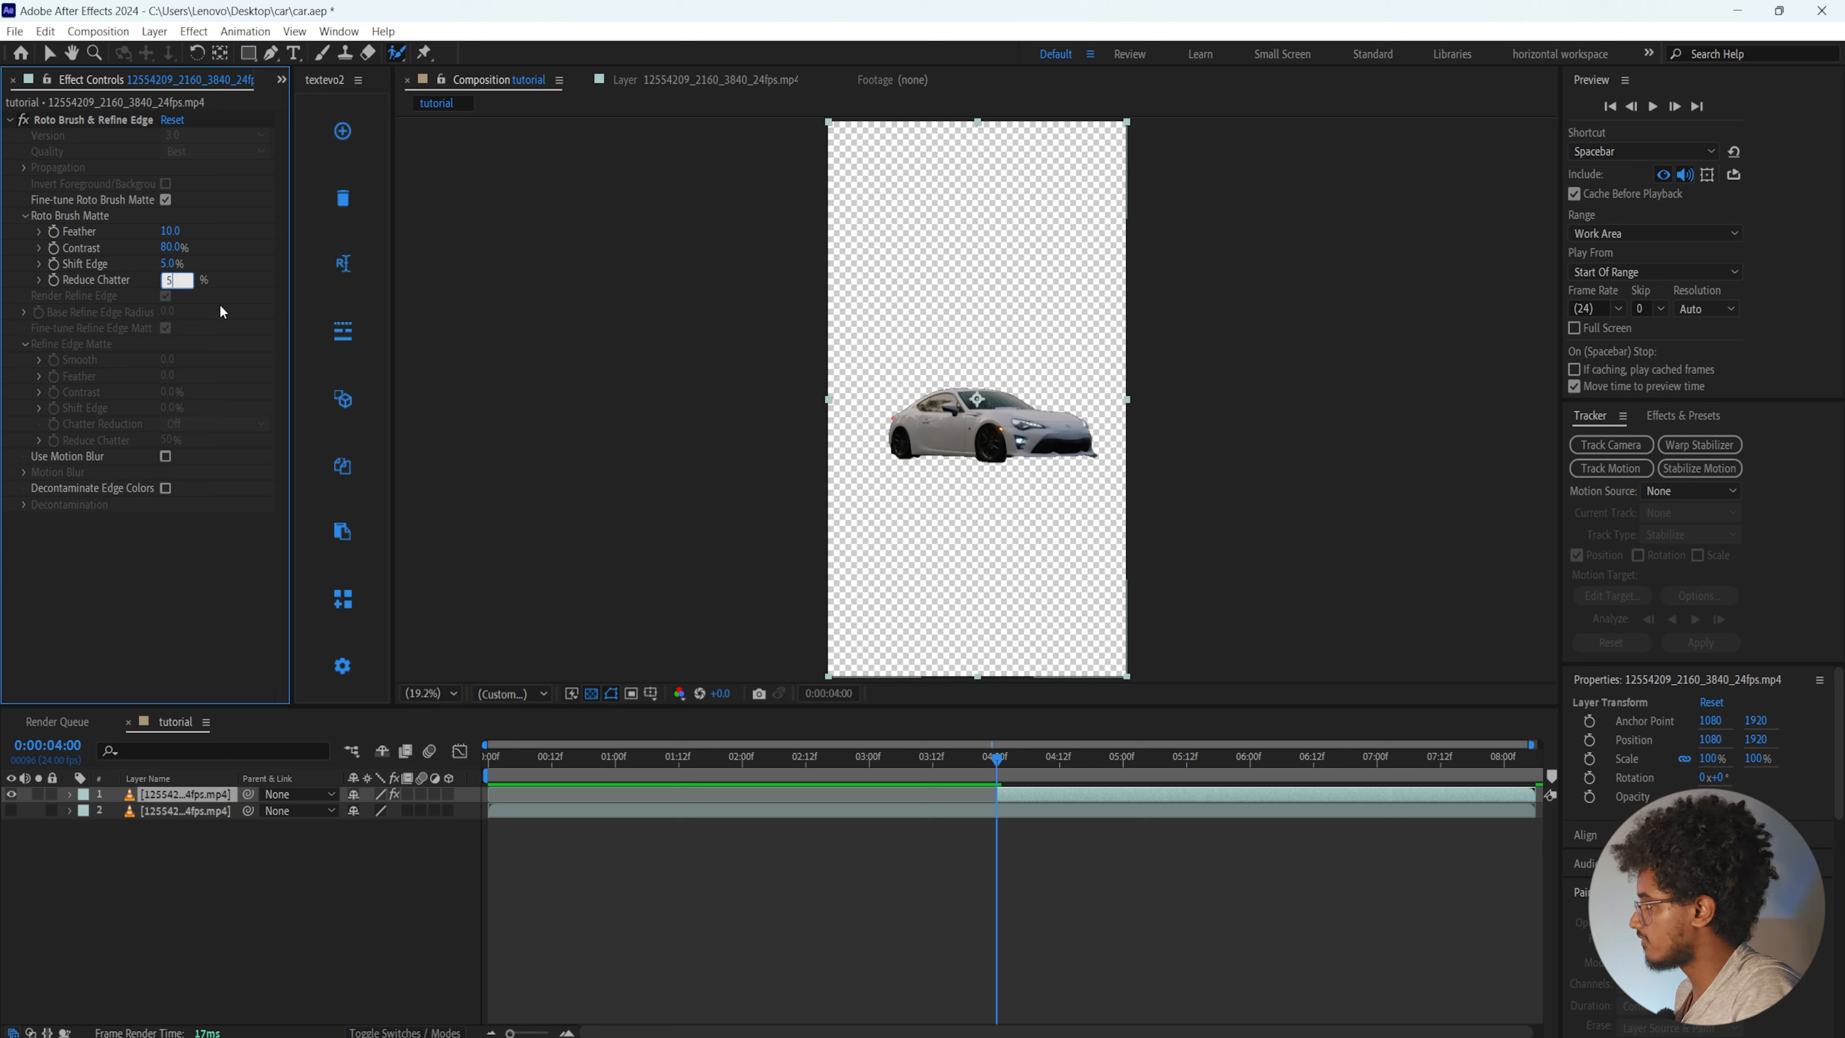
{"action": "key", "text": "Return"}
Review the car cutout at 0:00:04:17 and make the full-length footage layer visible again
{"action": "left_click_drag", "start_coordinate": [998, 760], "coordinate": [1554, 822]}
{"action": "left_click", "coordinate": [1077, 756]}
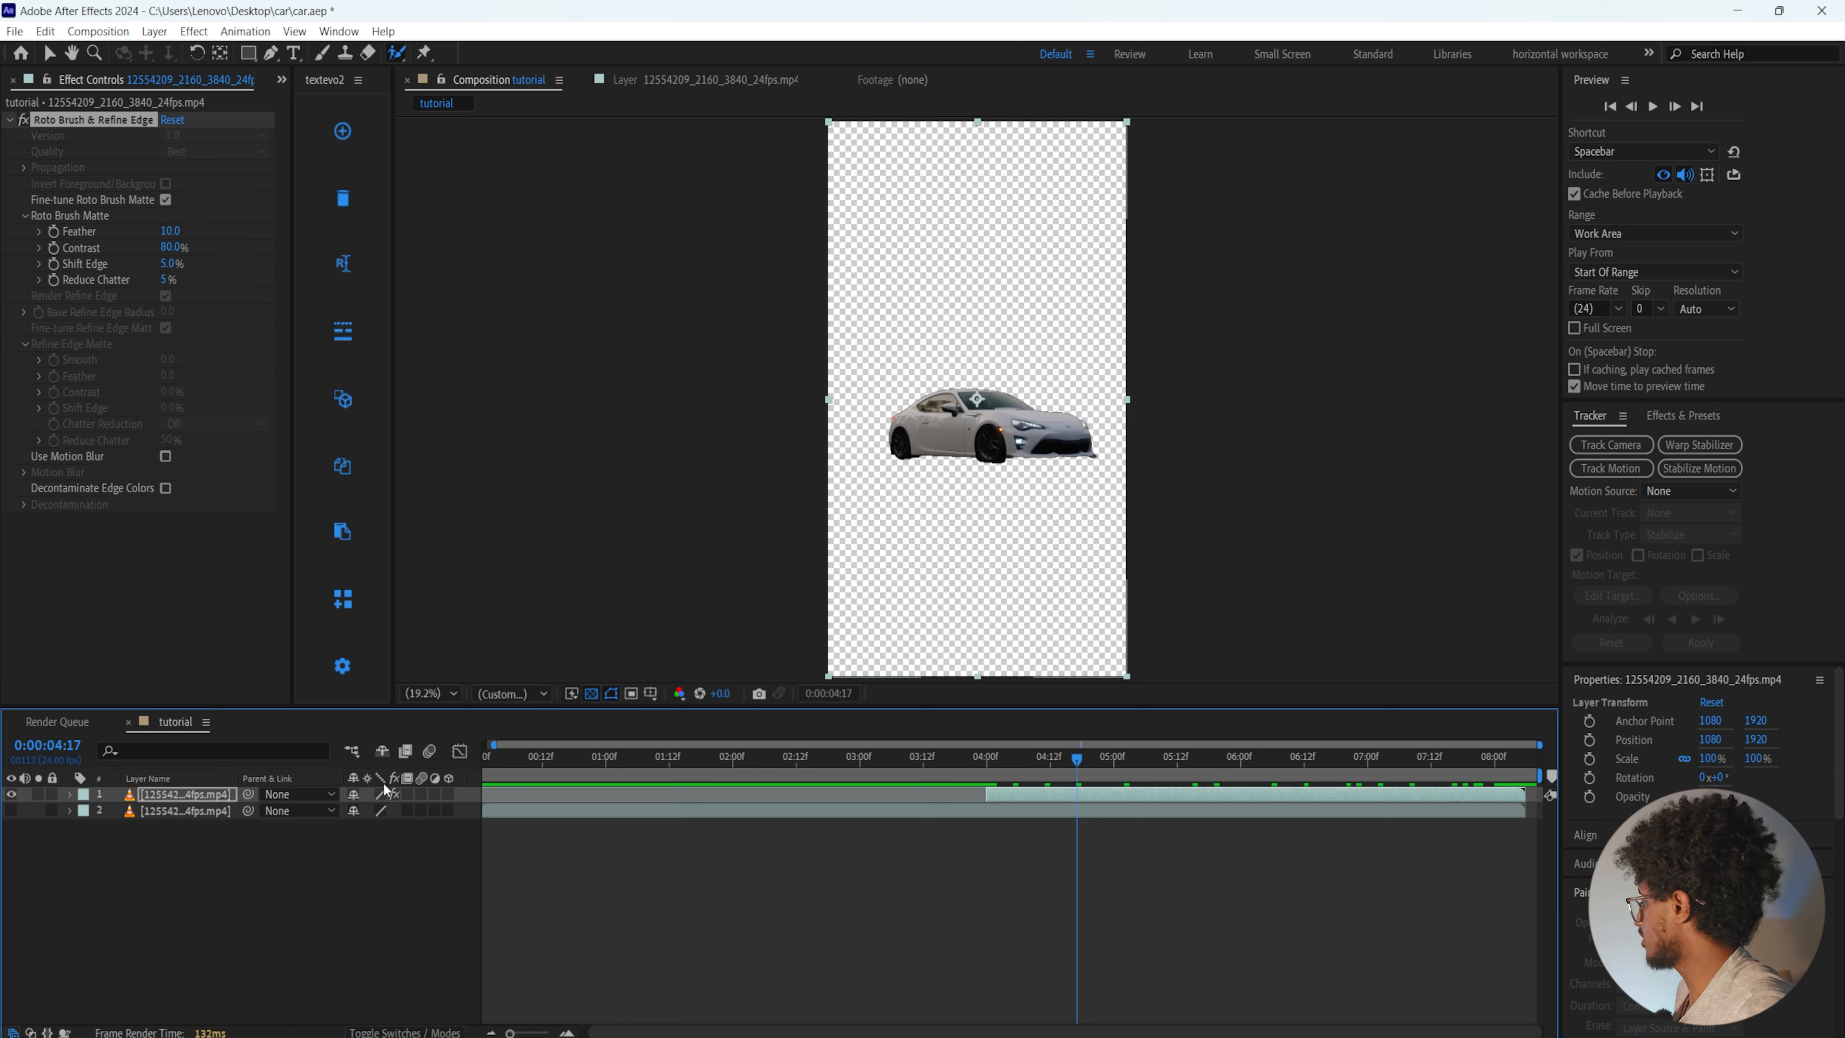
{"action": "left_click", "coordinate": [11, 811]}
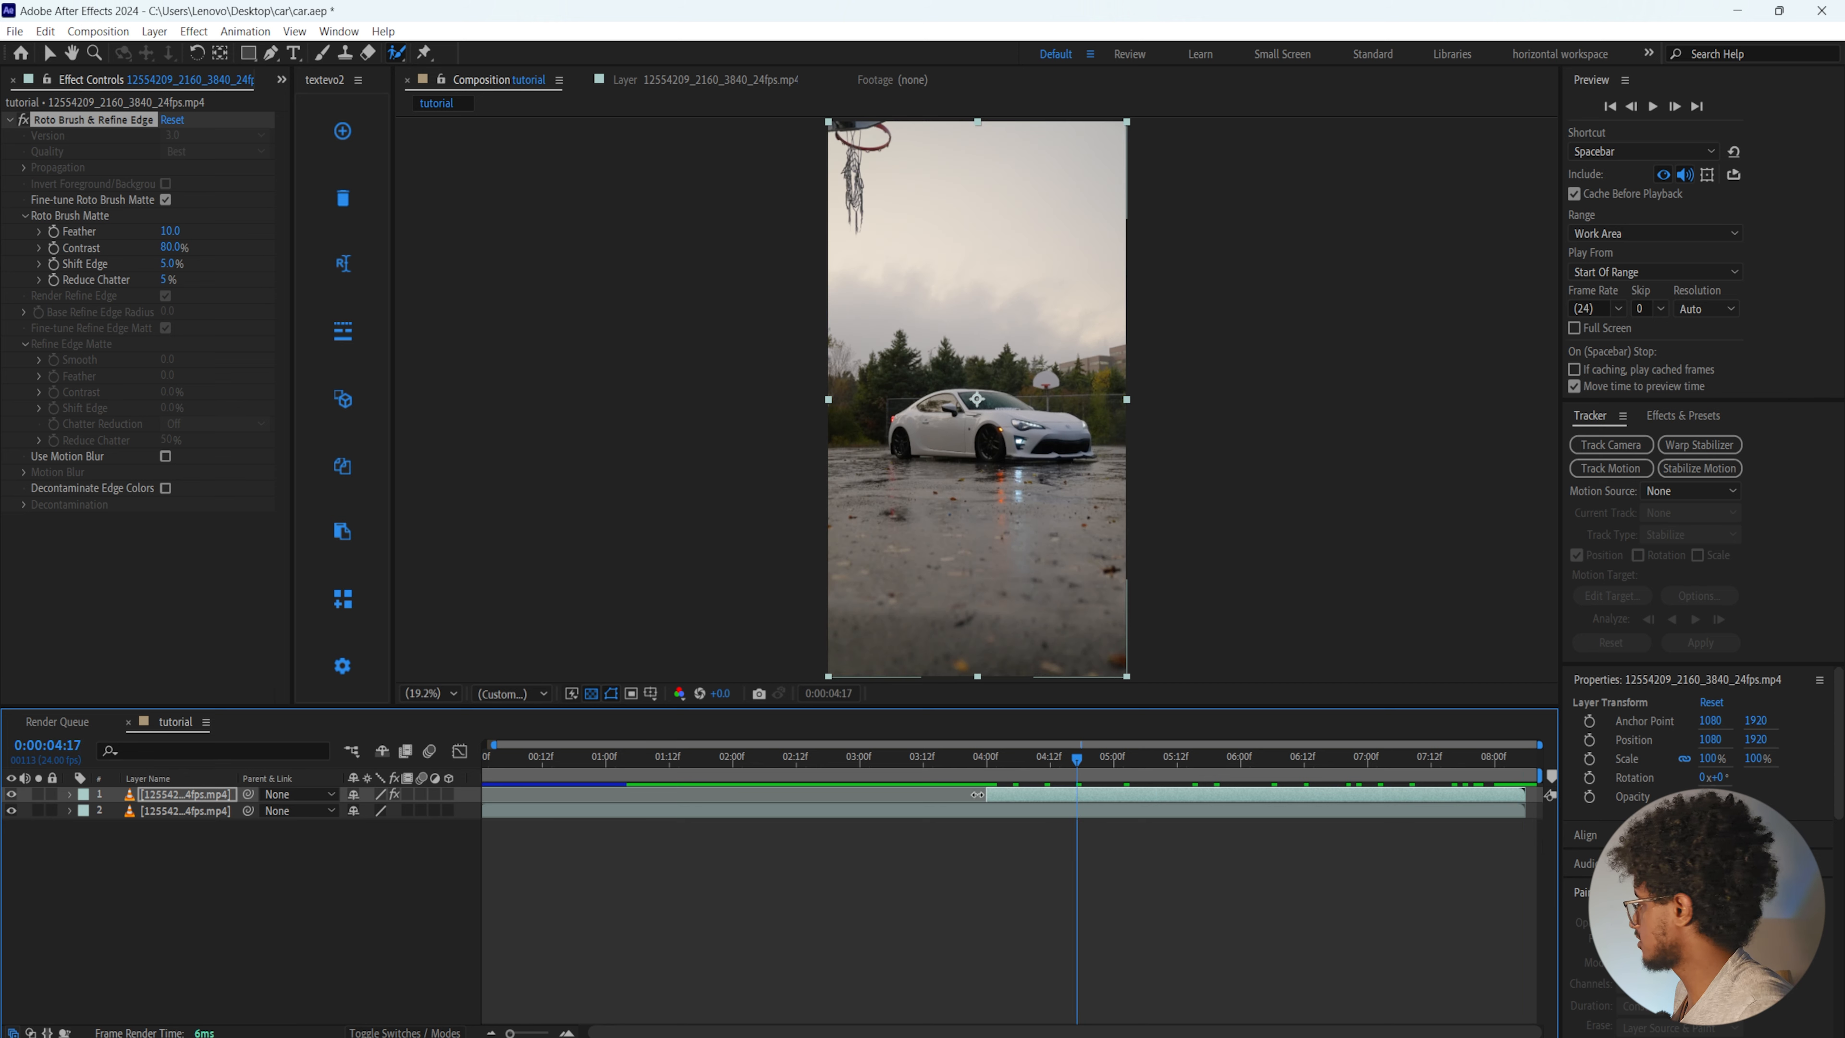
Move the cutout layer's anchor point to the bottom of the car's front bumper, at about 1747.8, 2316.5
{"action": "left_click_drag", "start_coordinate": [1077, 757], "coordinate": [982, 761]}
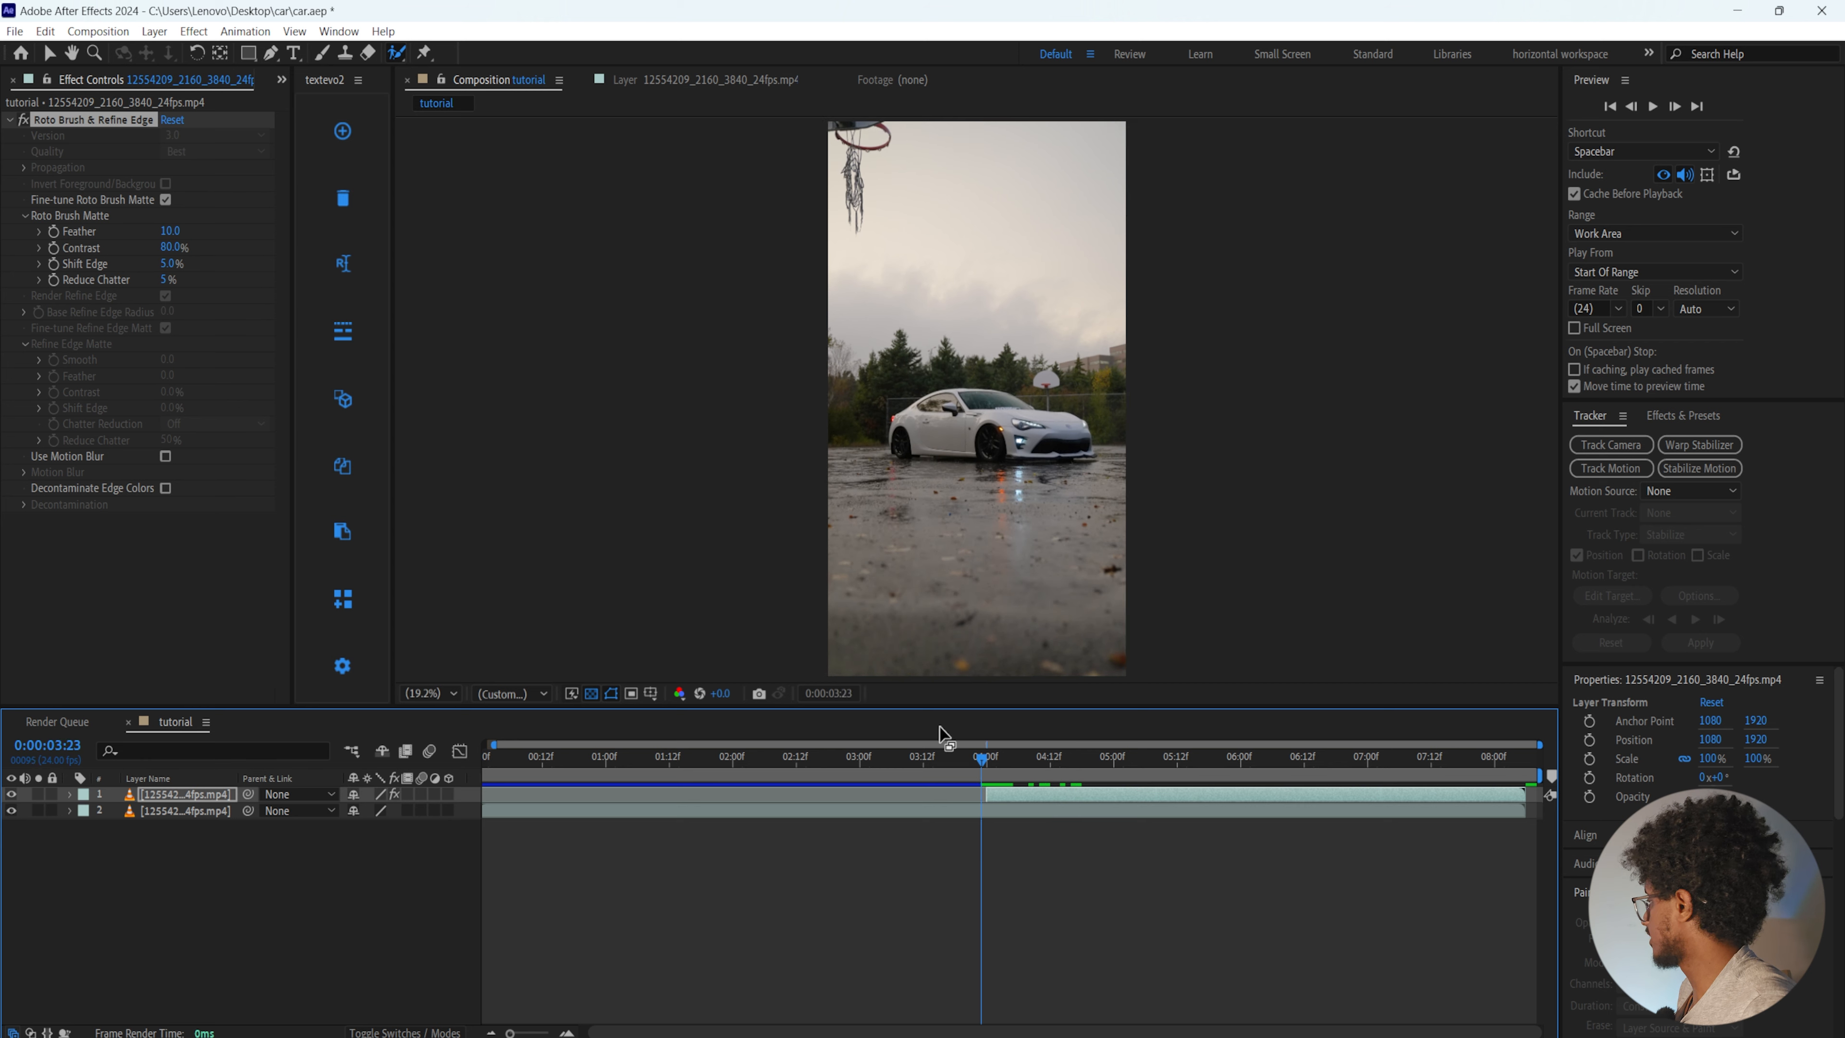
{"action": "left_click", "coordinate": [221, 55]}
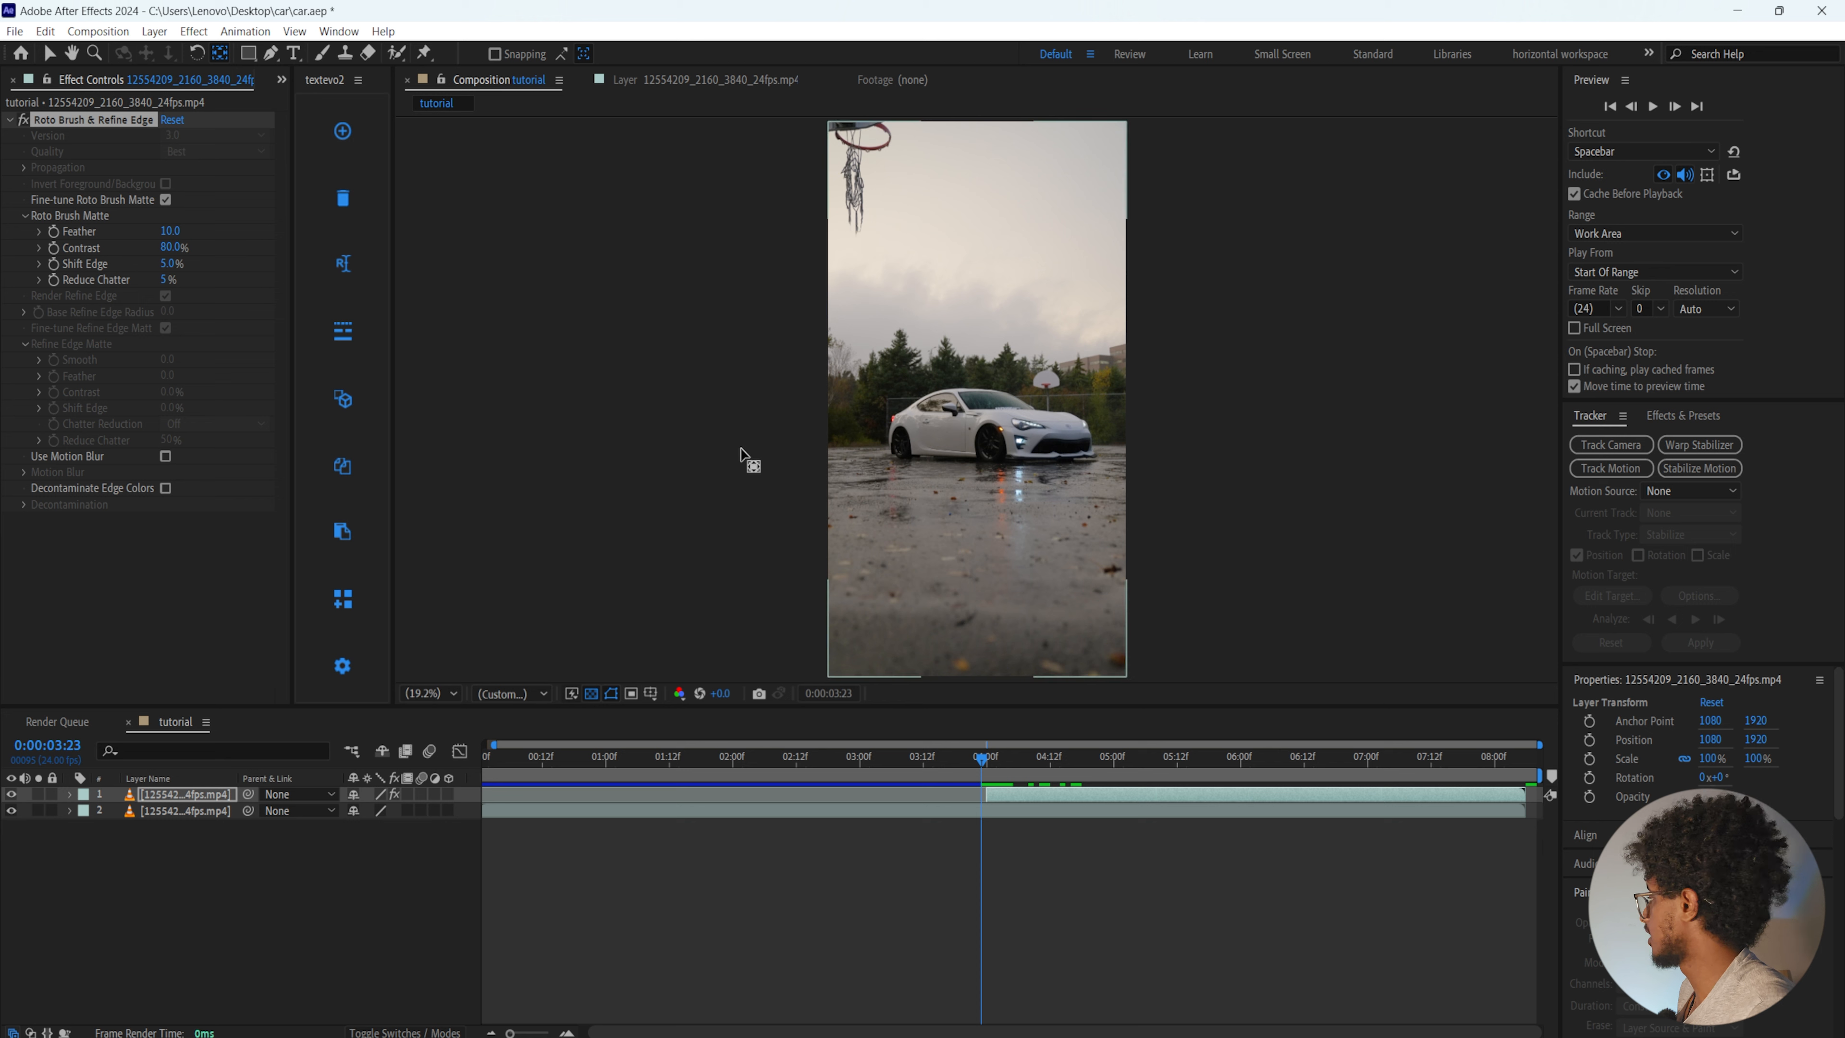
{"action": "left_click", "coordinate": [1011, 786]}
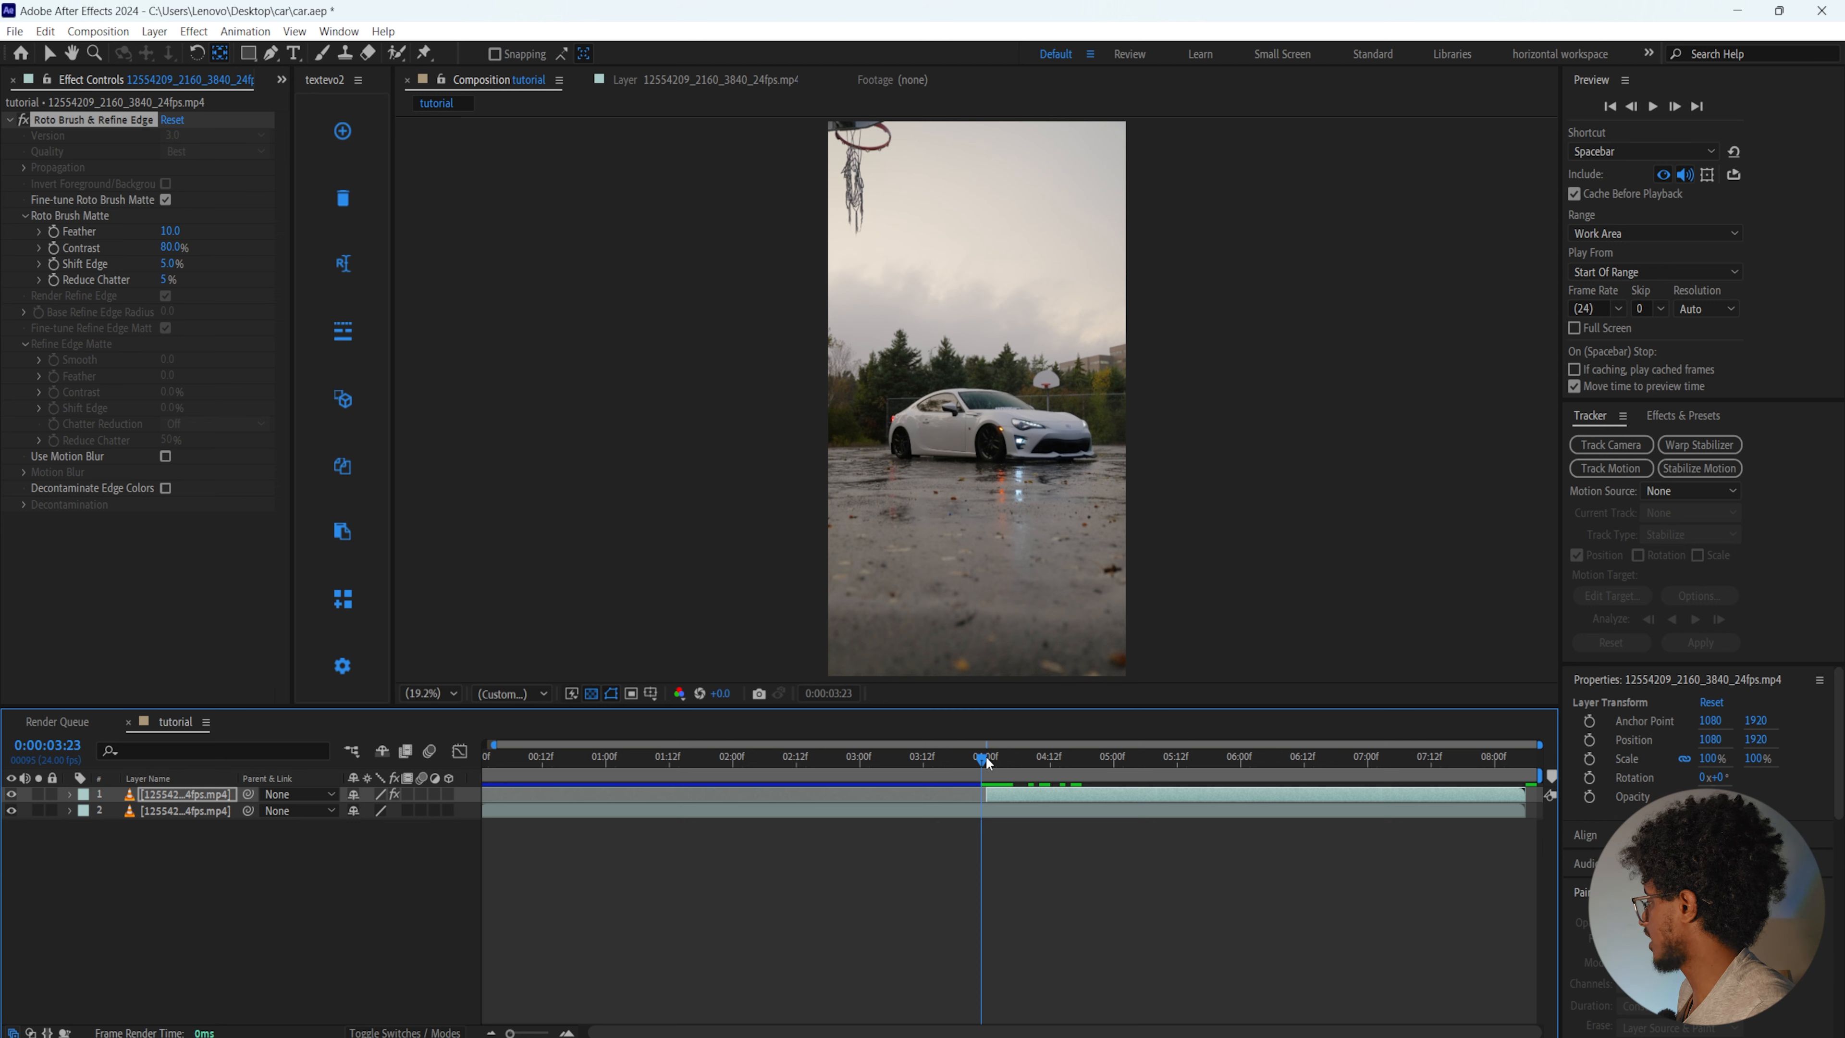
{"action": "left_click", "coordinate": [1012, 786]}
{"action": "left_click_drag", "start_coordinate": [981, 408], "coordinate": [1070, 460]}
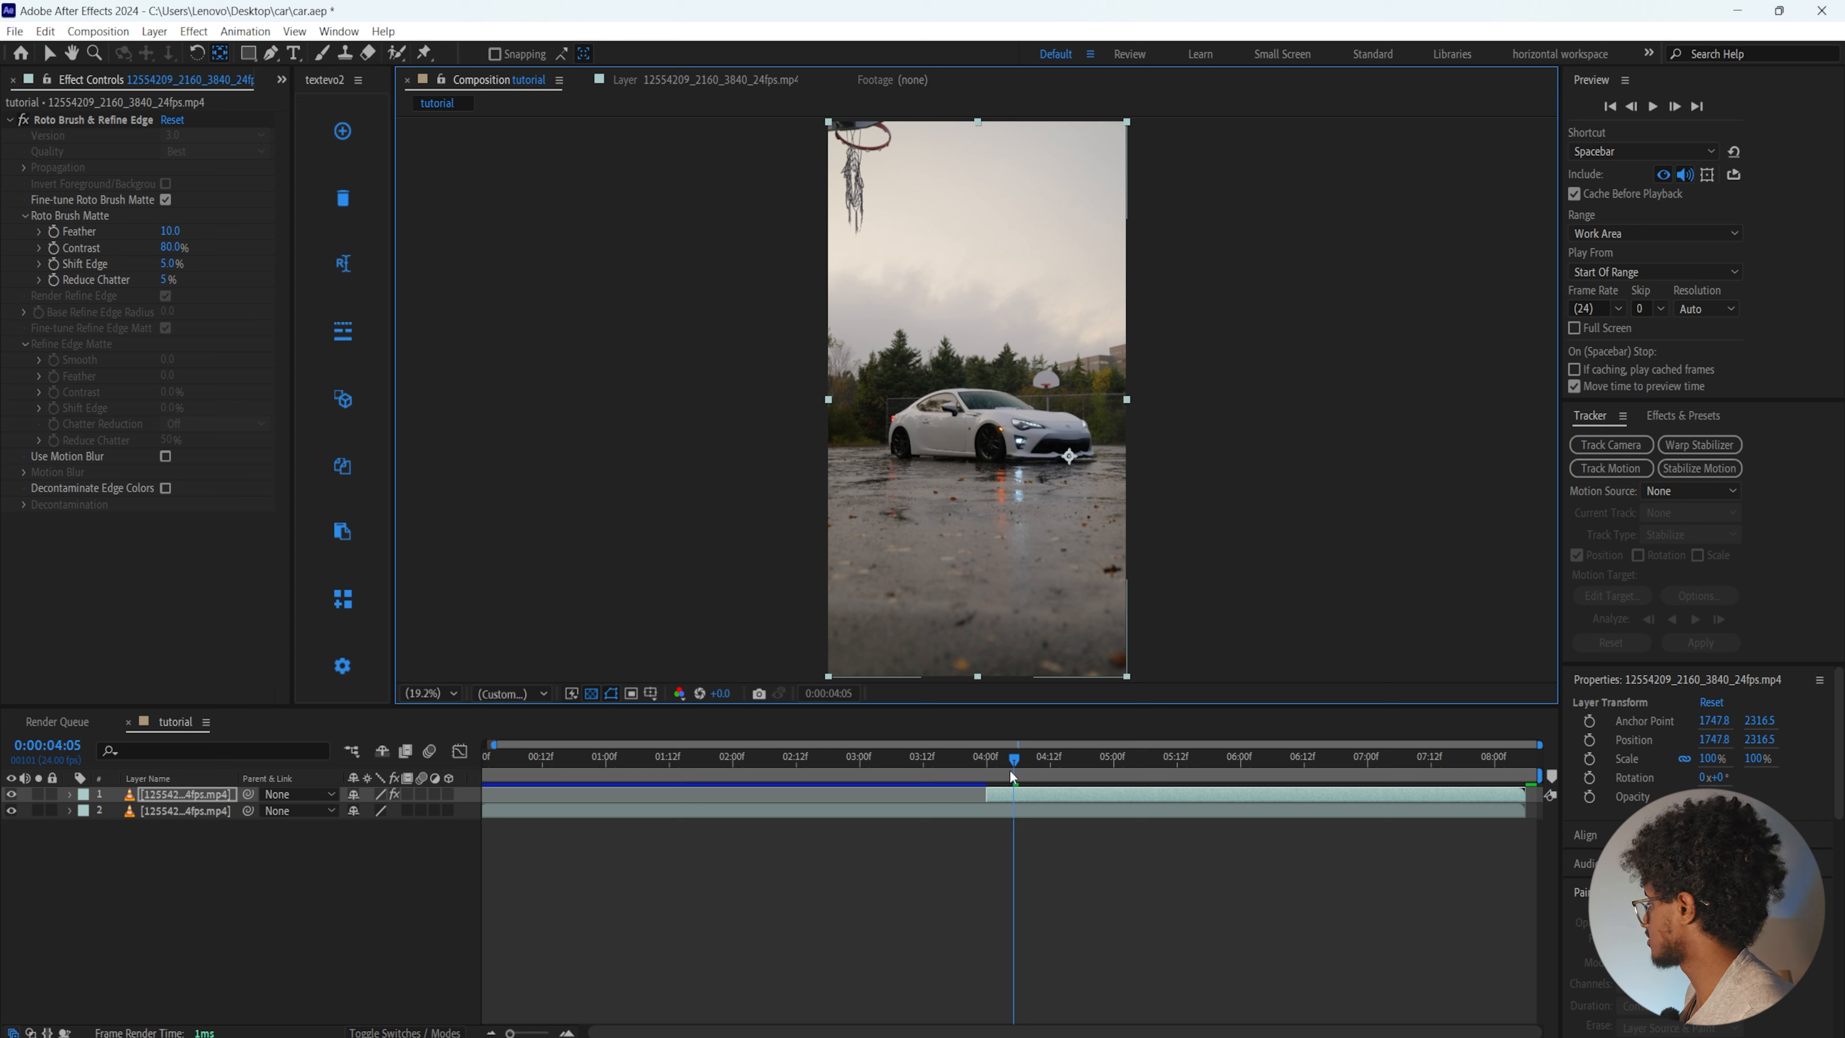
{"action": "left_click", "coordinate": [49, 54]}
Duplicate the car cutout layer five times to make six stacked cutout layers
{"action": "left_click", "coordinate": [1027, 861]}
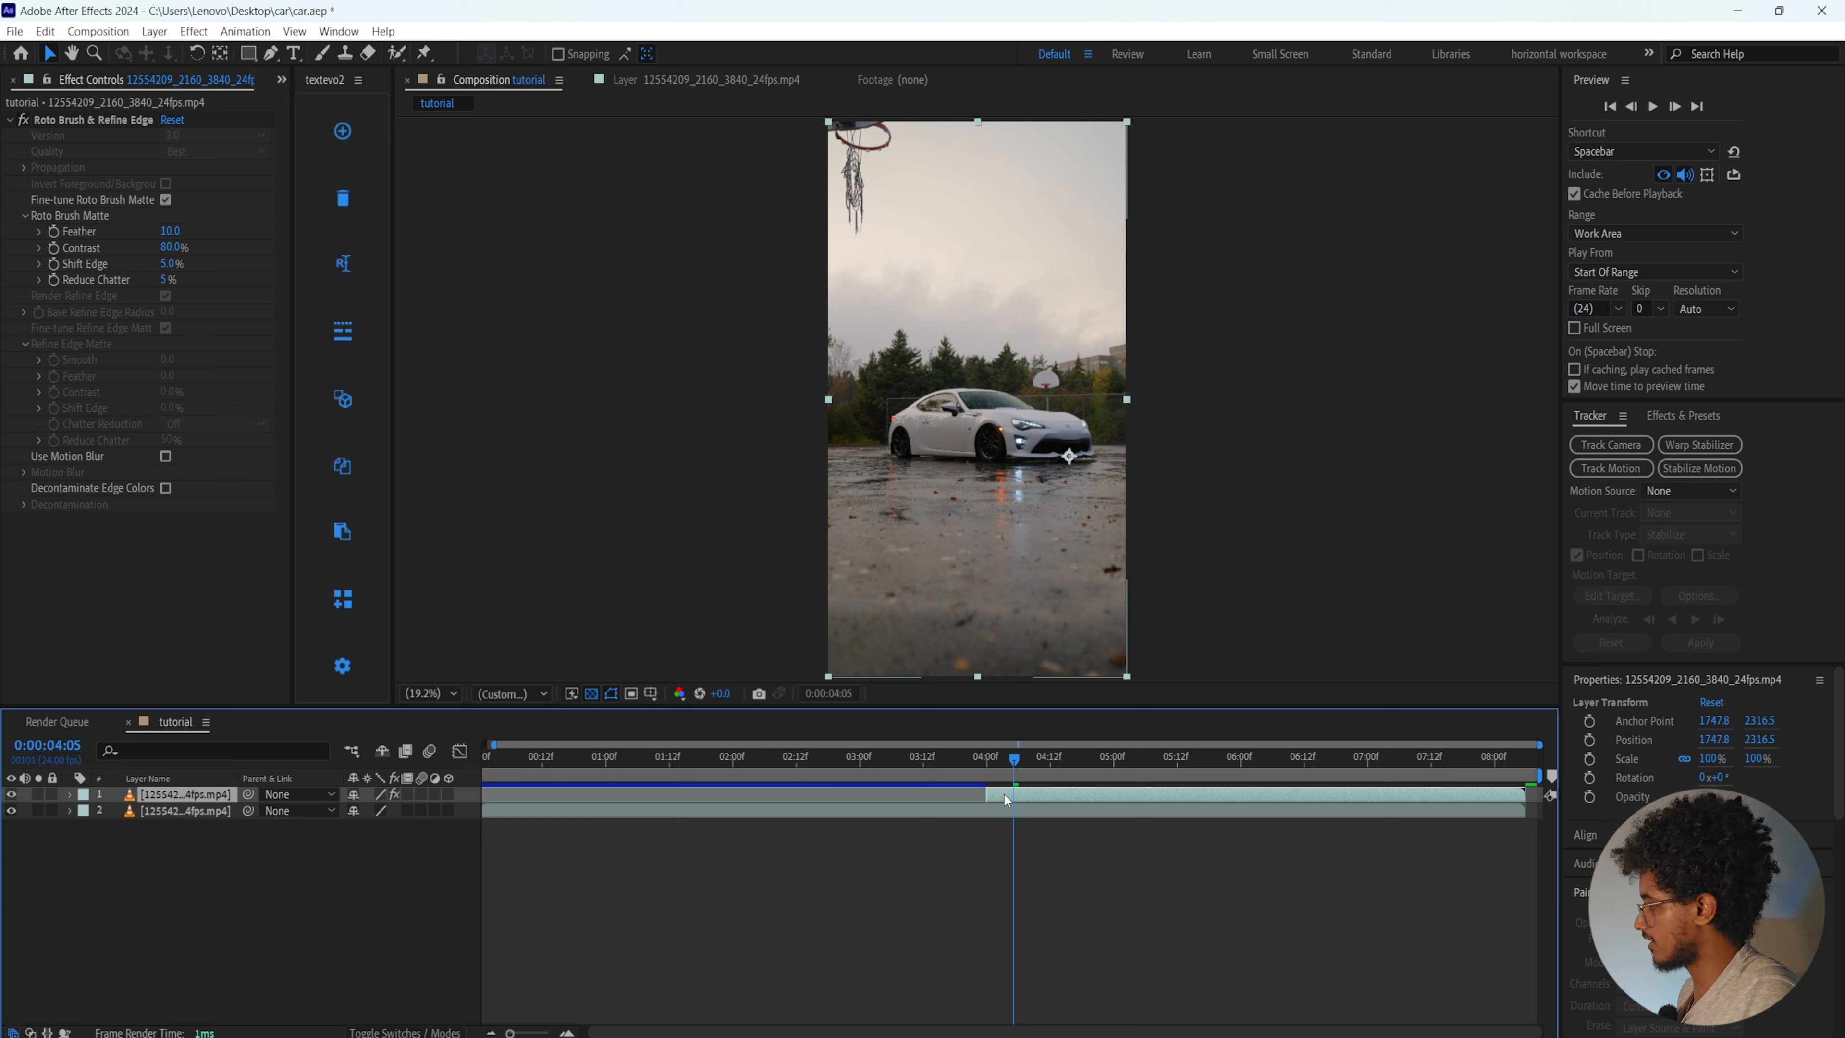
{"action": "key", "text": "ctrl+d"}
{"action": "key", "text": "ctrl+d"}
{"action": "key", "text": "ctrl+d"}
{"action": "key", "text": "ctrl+d"}
{"action": "key", "text": "ctrl+d"}
Reveal the Rotation property of all six car cutout layers and set the current time to 0:00:04:01
{"action": "left_click", "coordinate": [200, 874]}
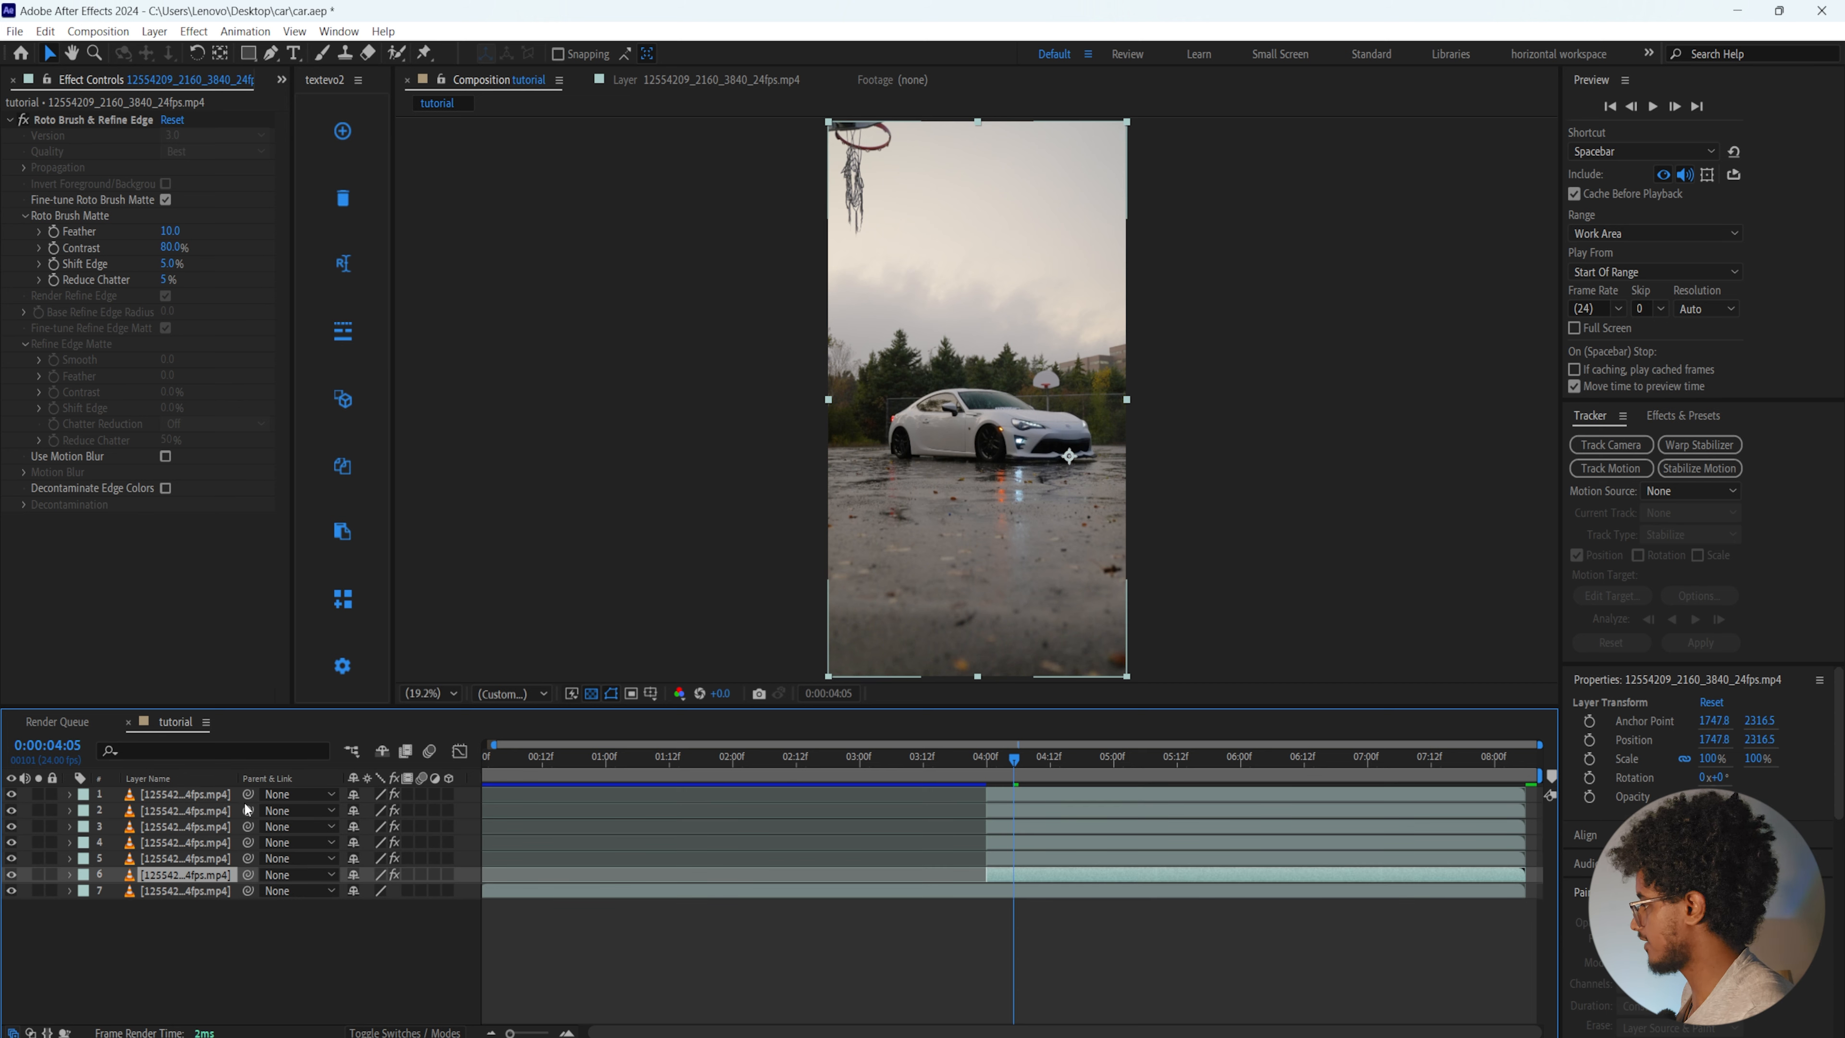
{"action": "left_click", "coordinate": [1018, 790]}
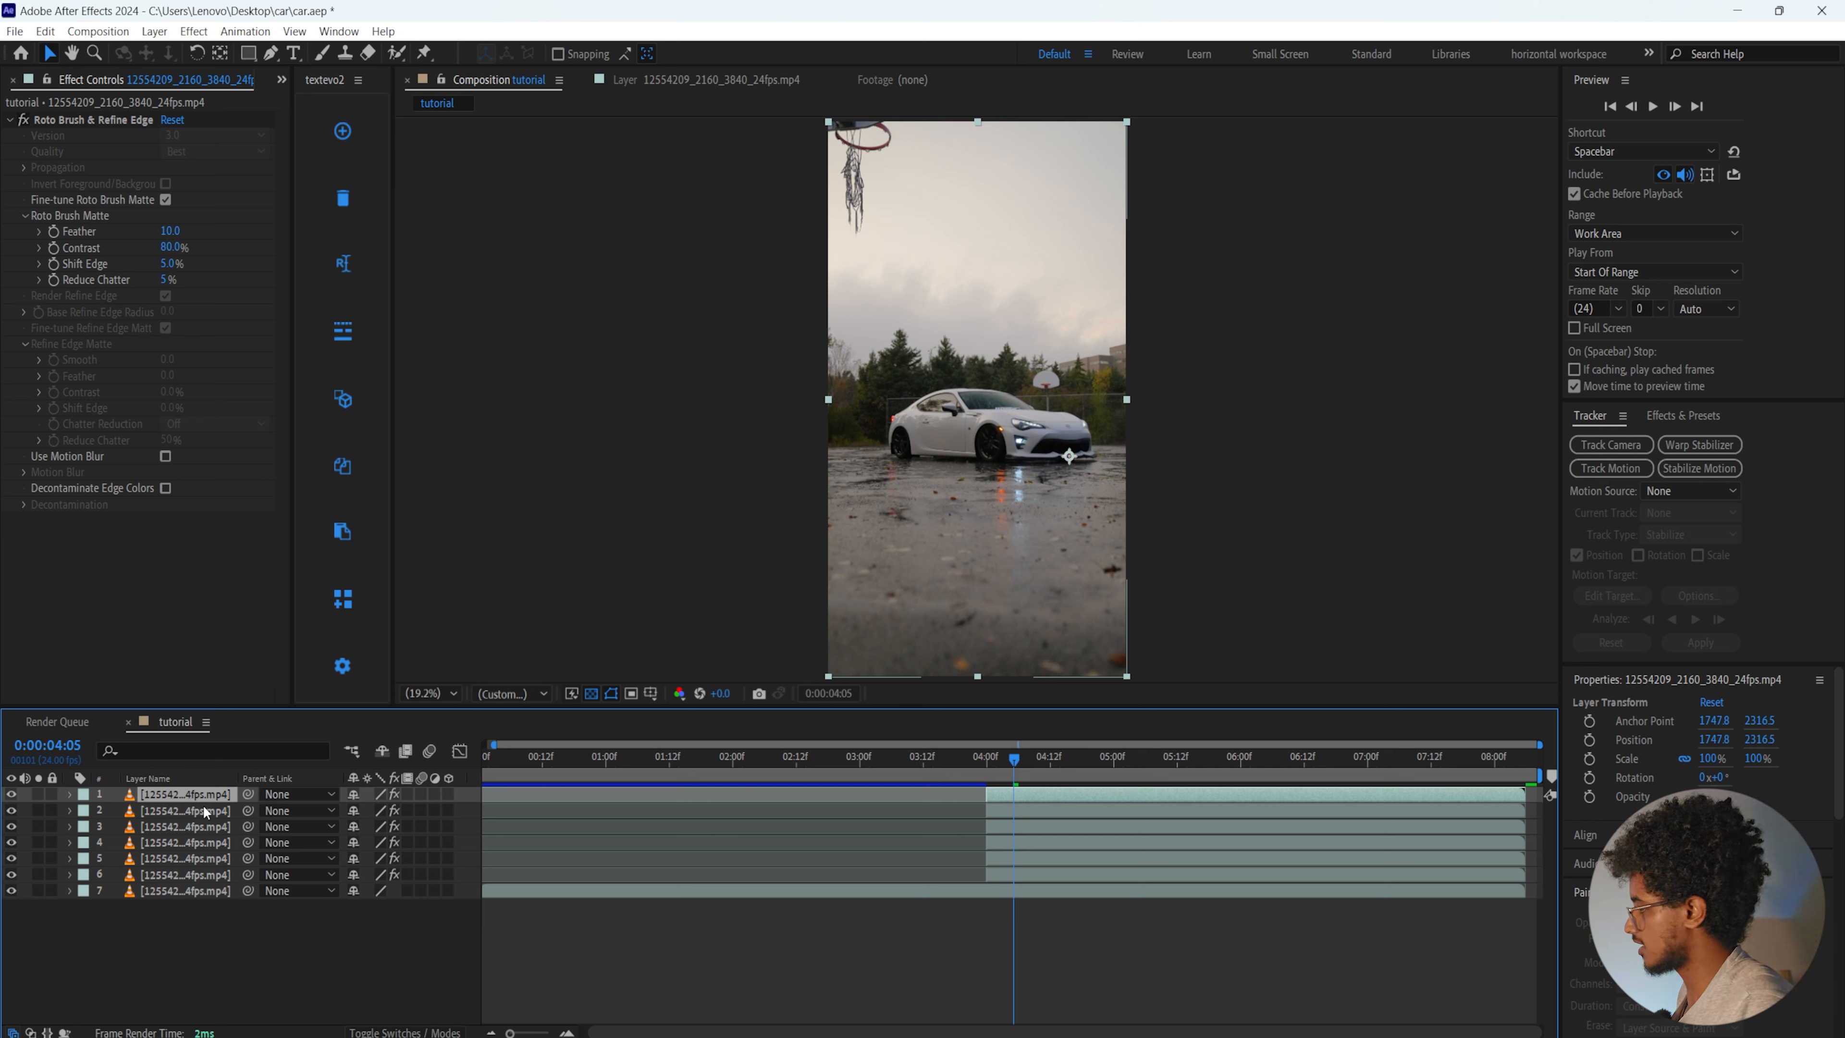
{"action": "left_click", "coordinate": [202, 875], "text": "shift"}
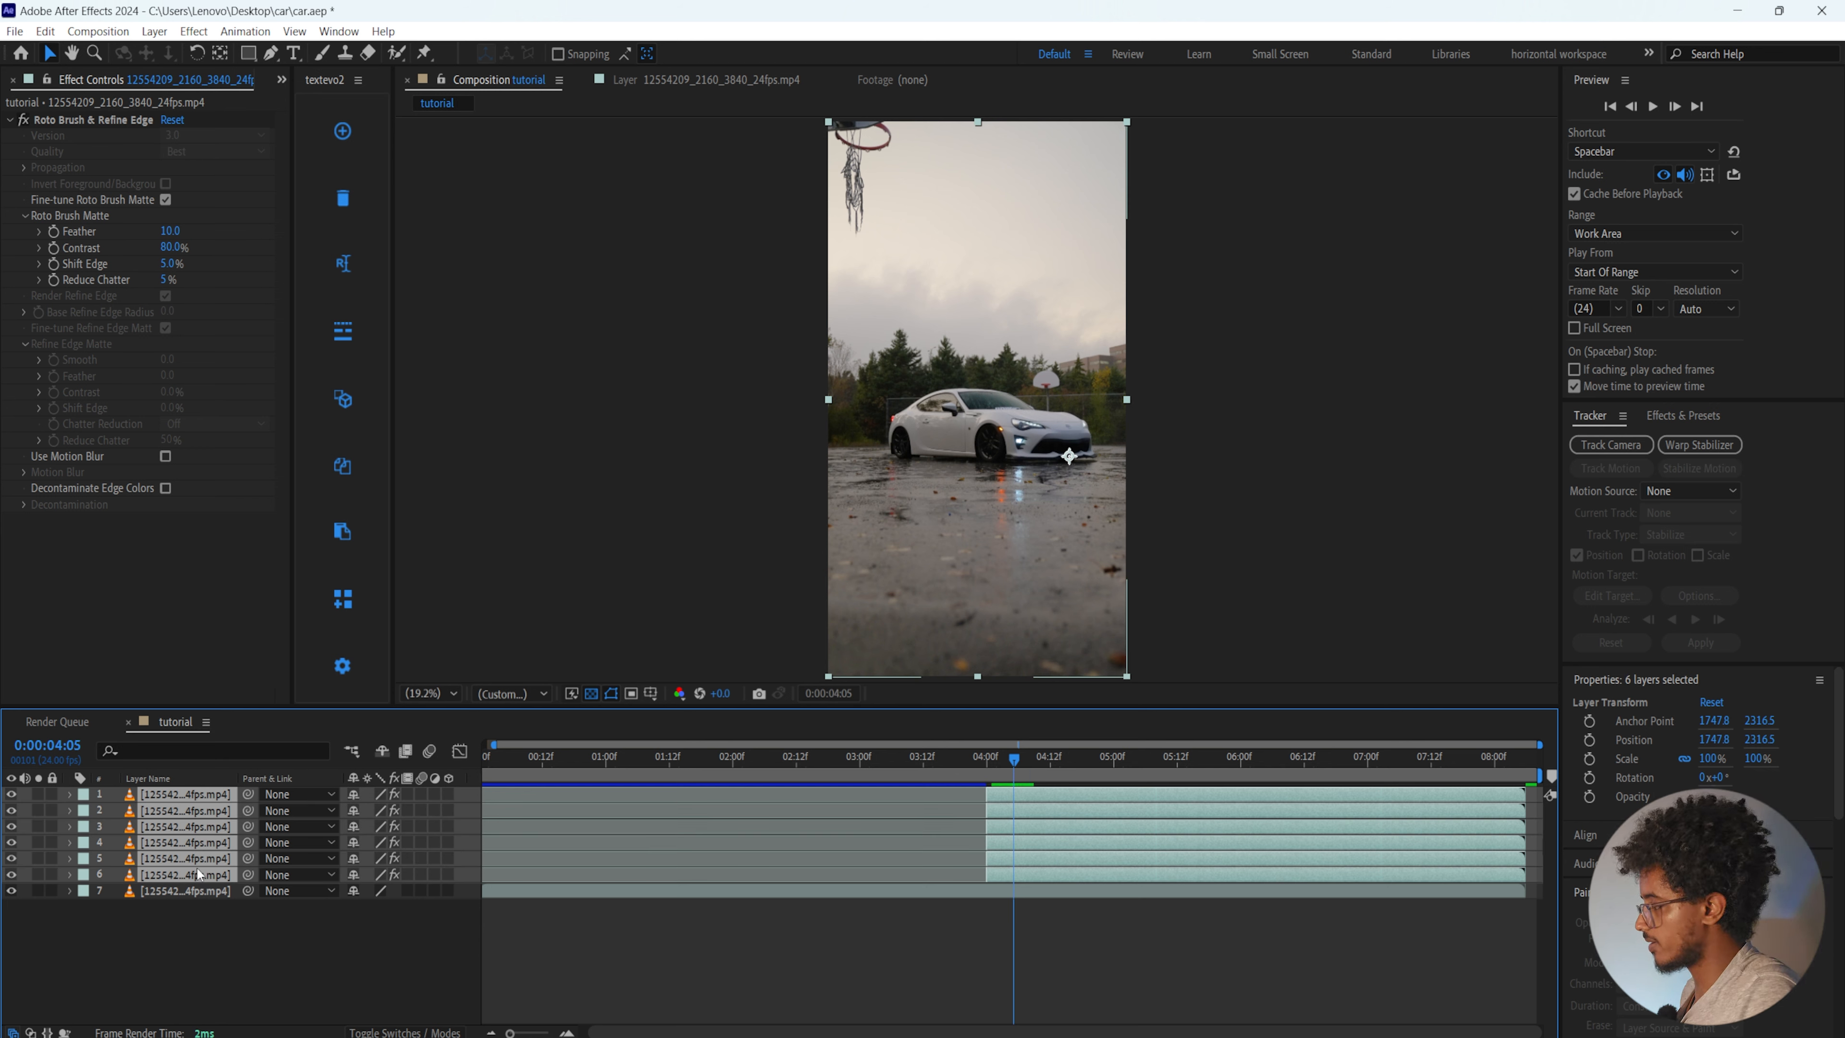
{"action": "key", "text": "r"}
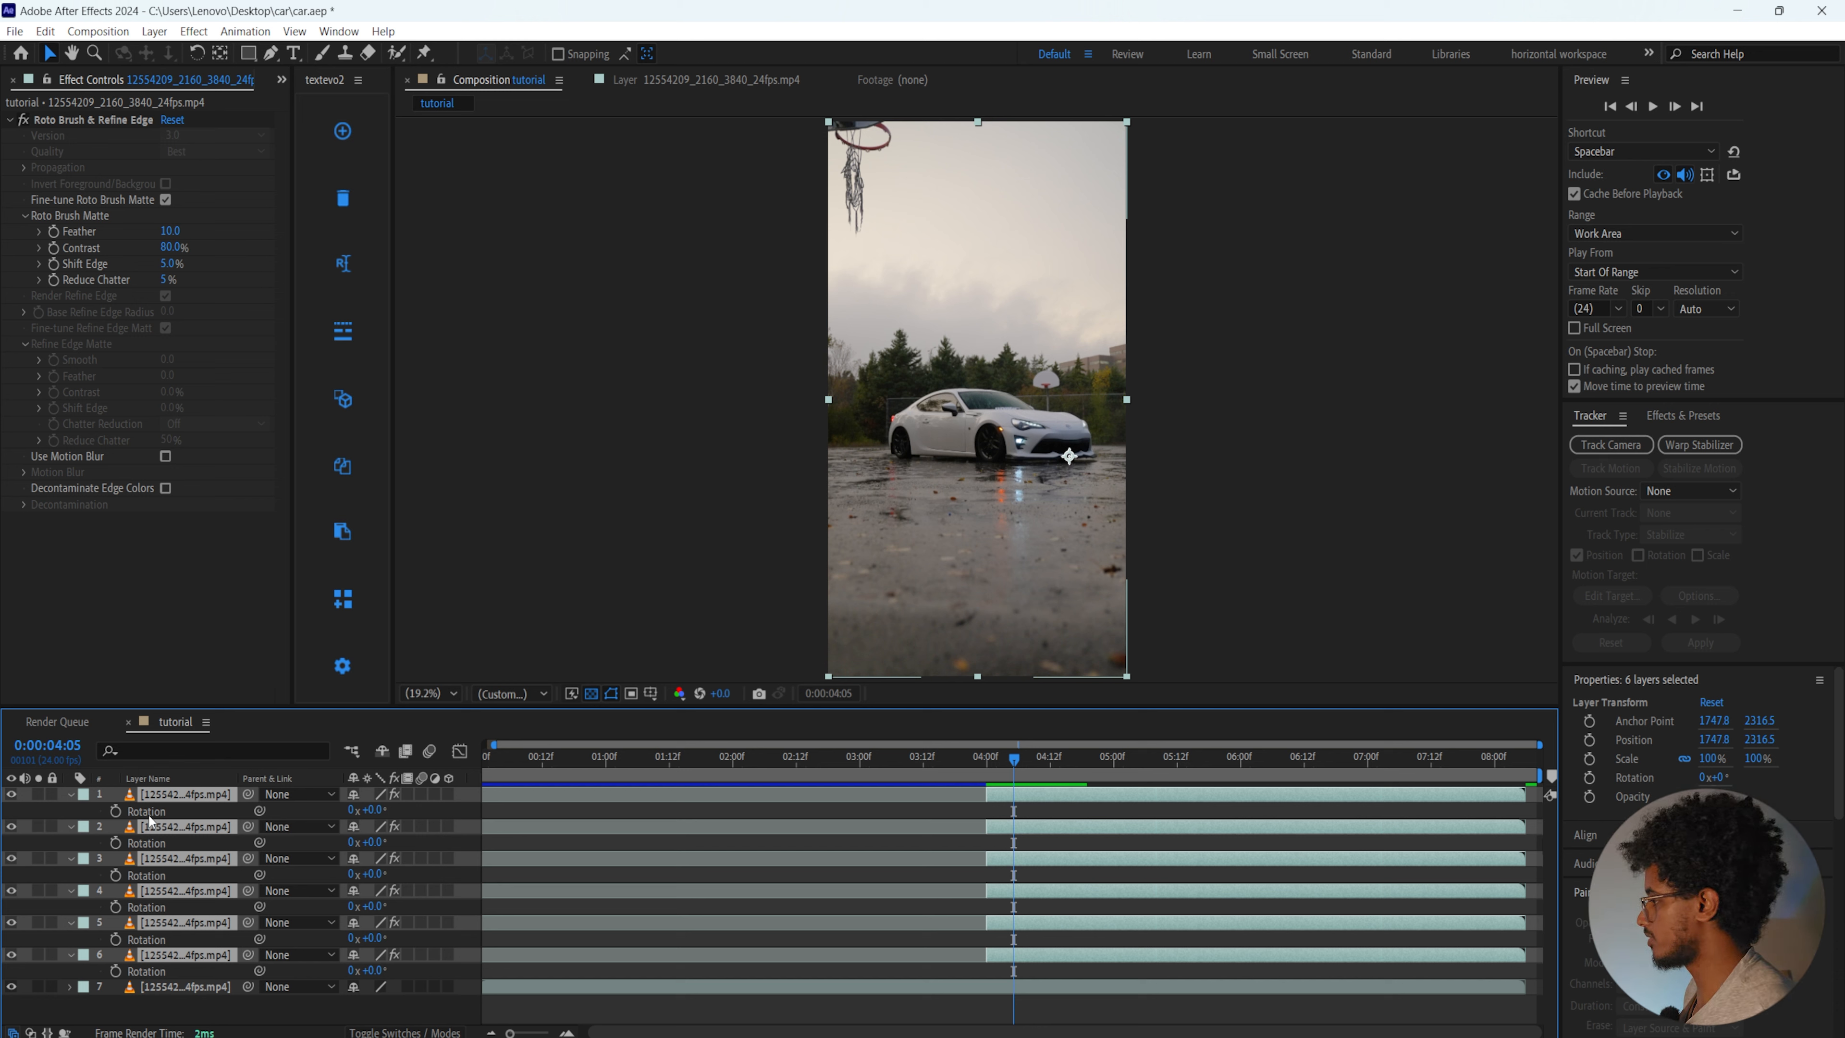
{"action": "left_click_drag", "start_coordinate": [1013, 767], "coordinate": [993, 763]}
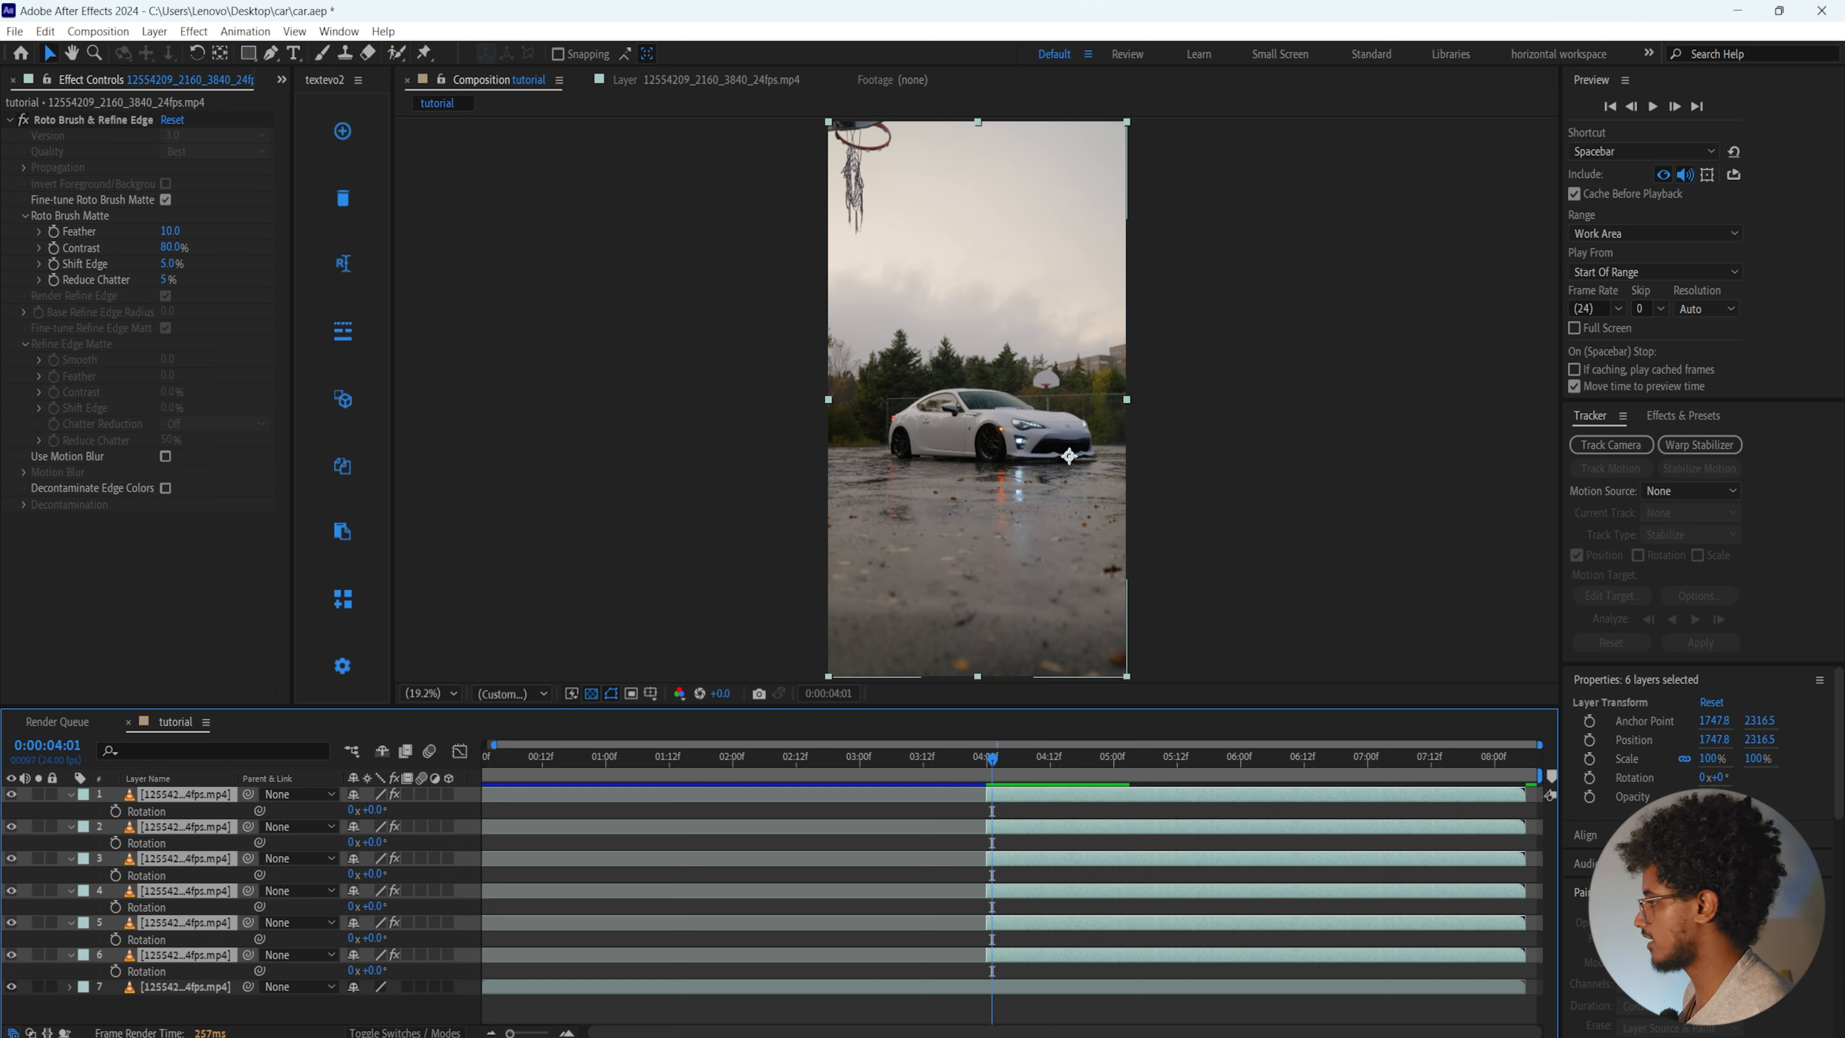